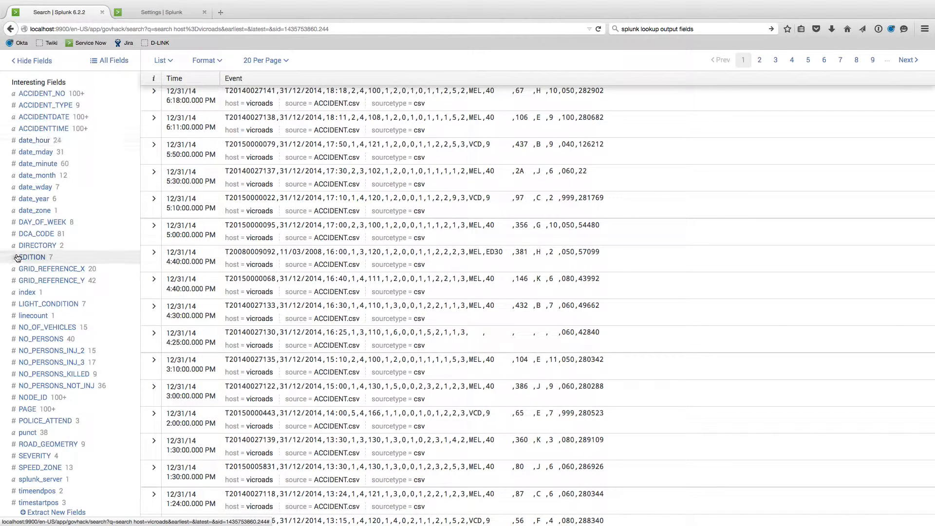
Review the interesting fields of the vicroads events and switch to Excel to examine the columns of PERSON.csv.
scroll(17, 257, "down", 2)
scroll(17, 259, "up", 5)
scroll(16, 259, "up", 1)
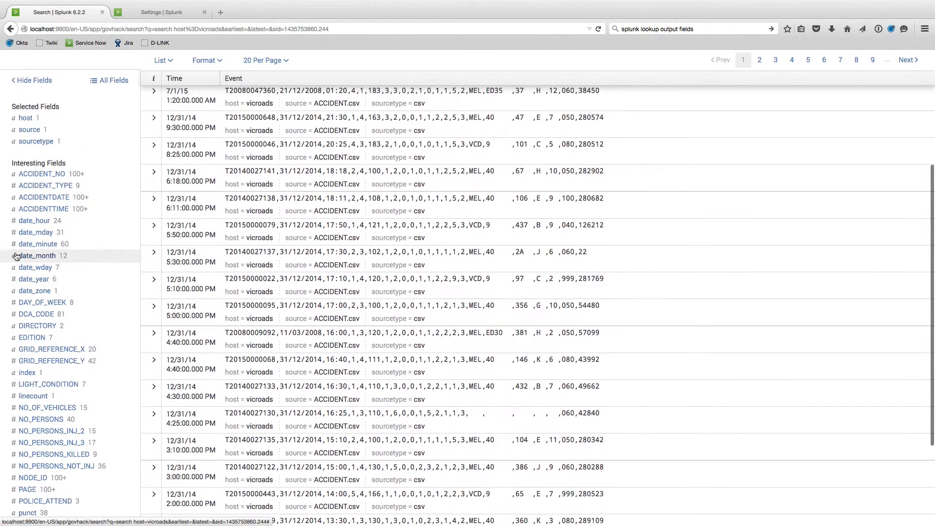
key("super+Tab")
key("super+Tab")
key("super+Tab")
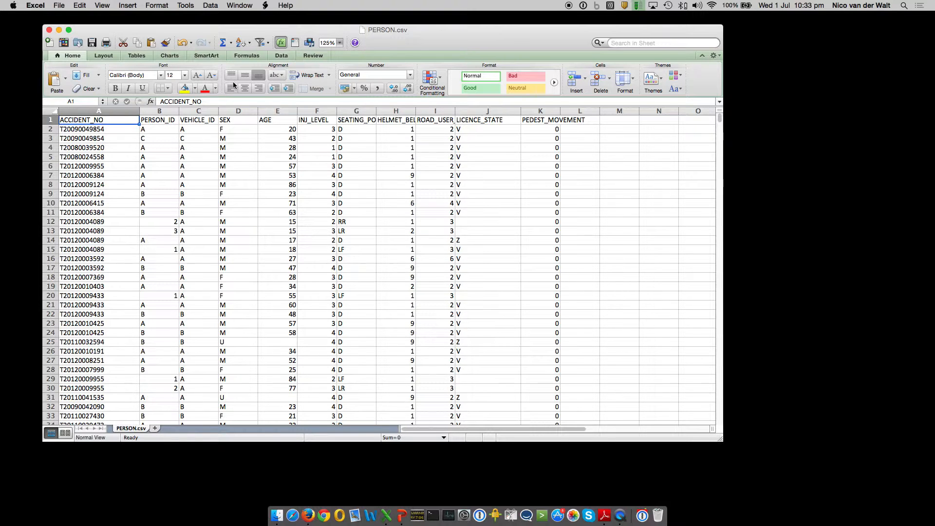
Switch back to Splunk in Firefox and open the list of lookup table files in the settings.
key("super+Tab")
key("super+Tab")
key("super+Tab")
key("super+Tab")
key("super+Tab")
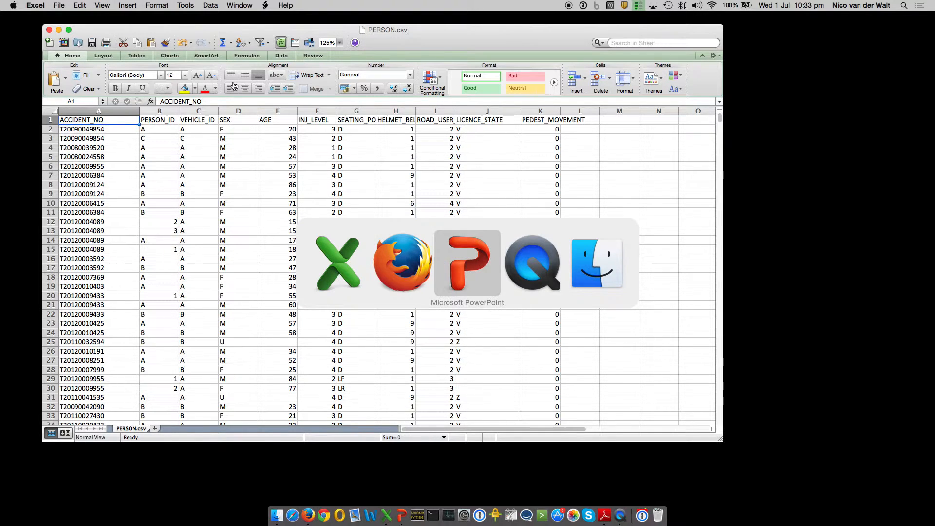
key("super+Tab")
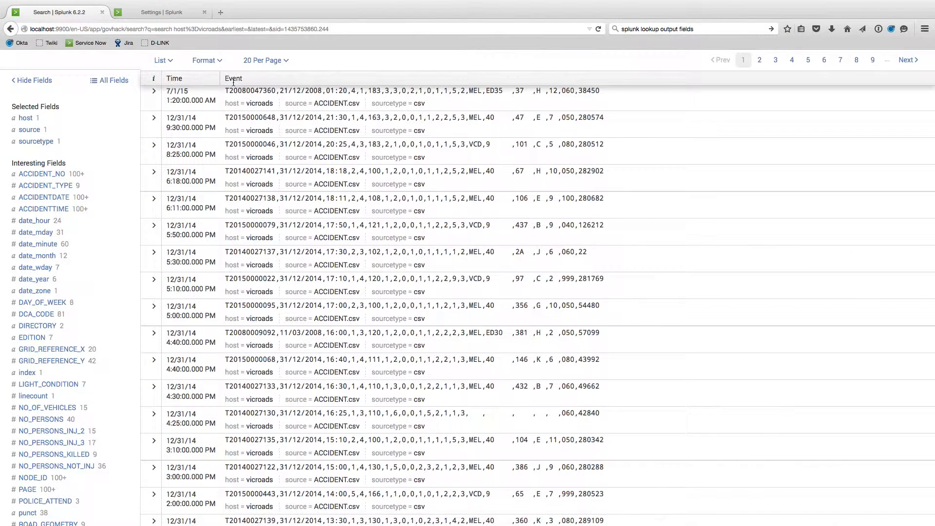
left_click(163, 12)
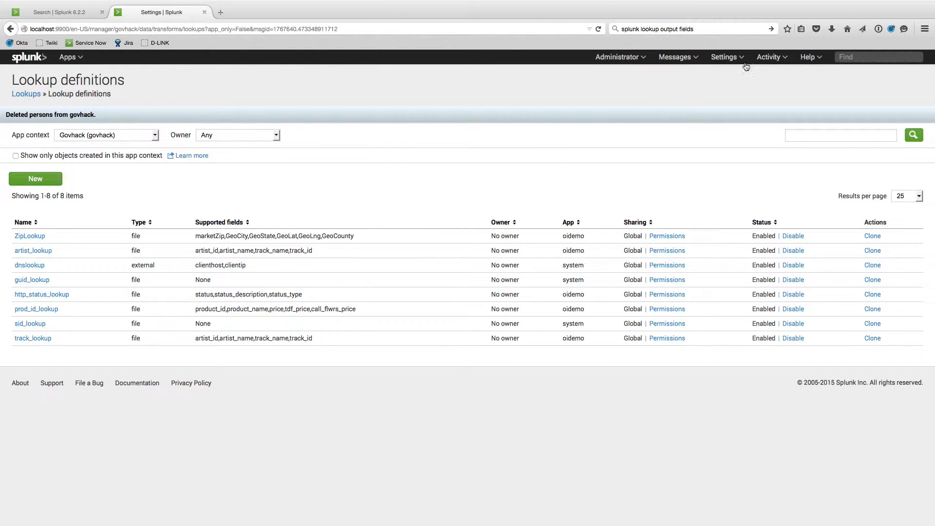
left_click(724, 57)
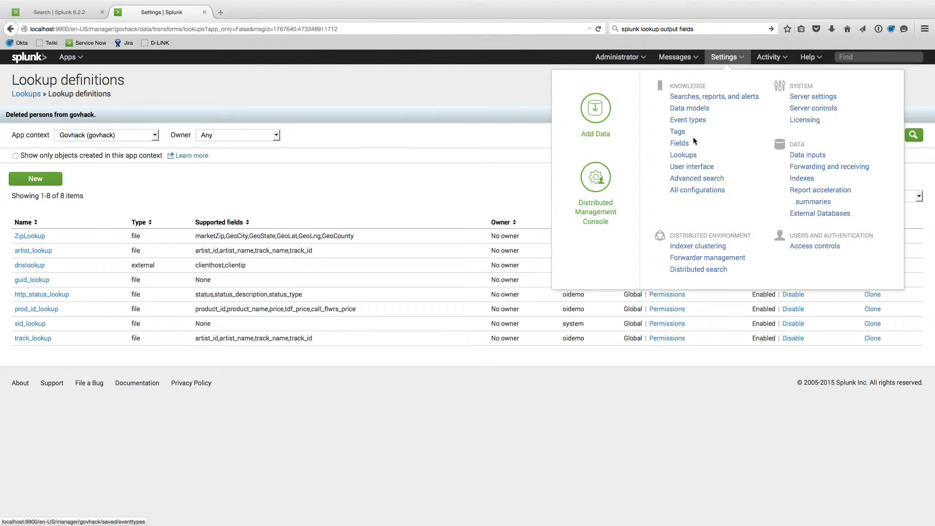
left_click(684, 155)
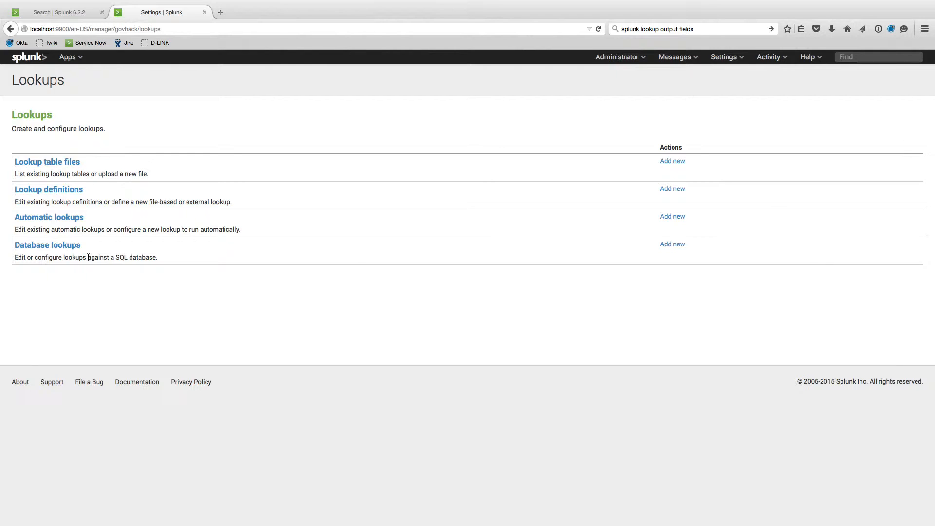
left_click(59, 162)
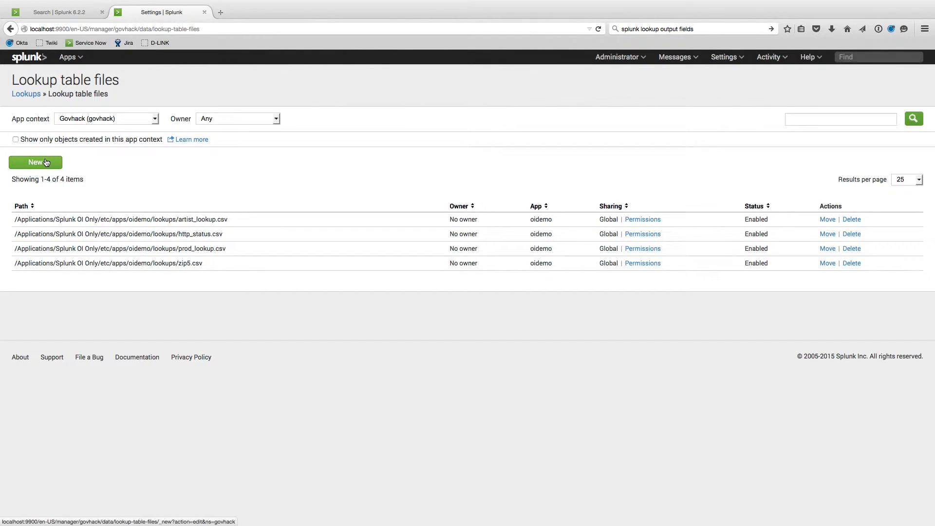
left_click(32, 97)
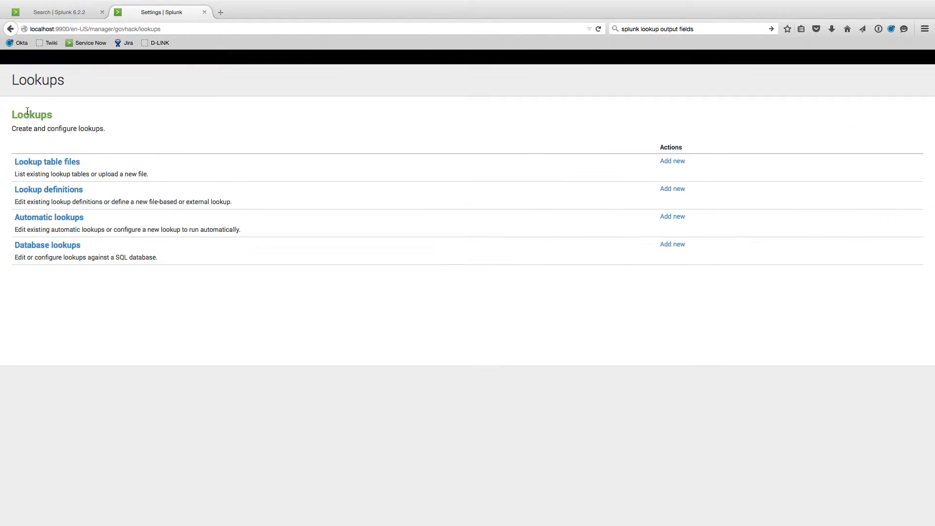
left_click(32, 162)
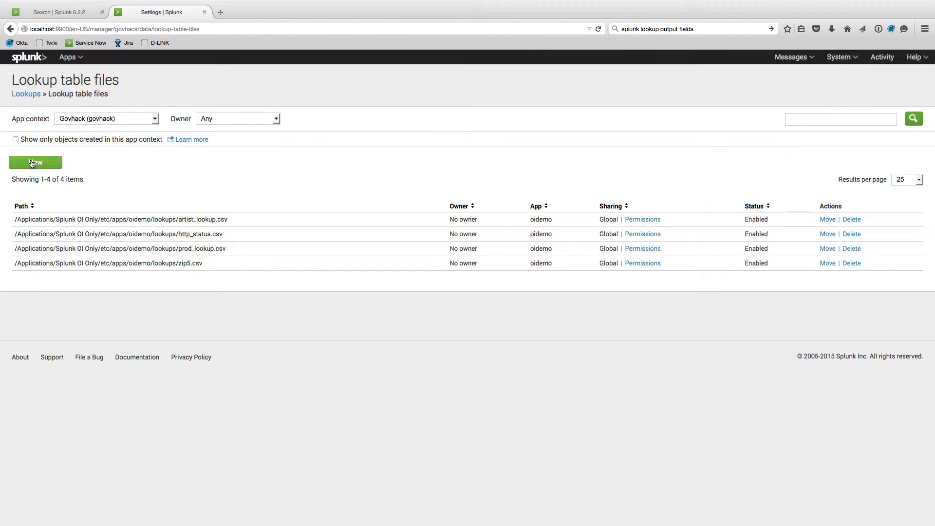
Upload PERSON.csv as a new lookup table file in the govhack app with the destination filename person.csv and save it.
left_click(33, 163)
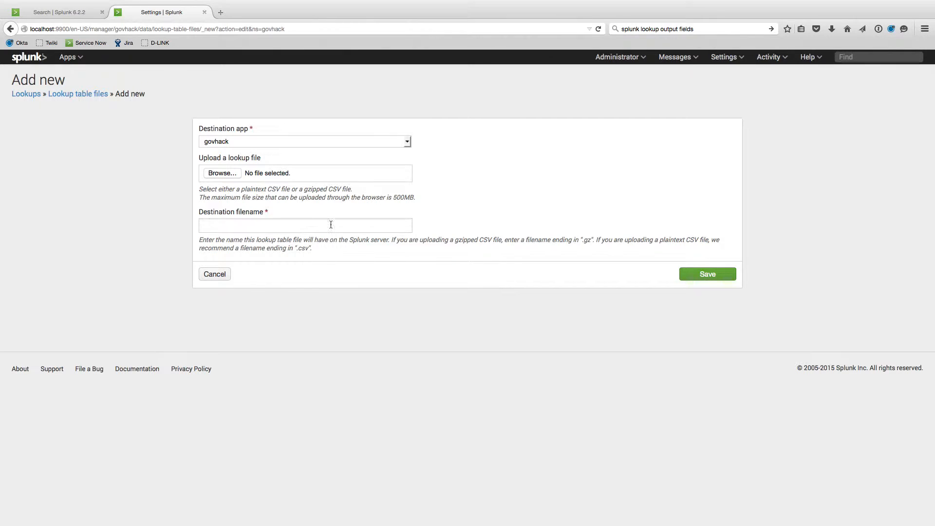
left_click(220, 174)
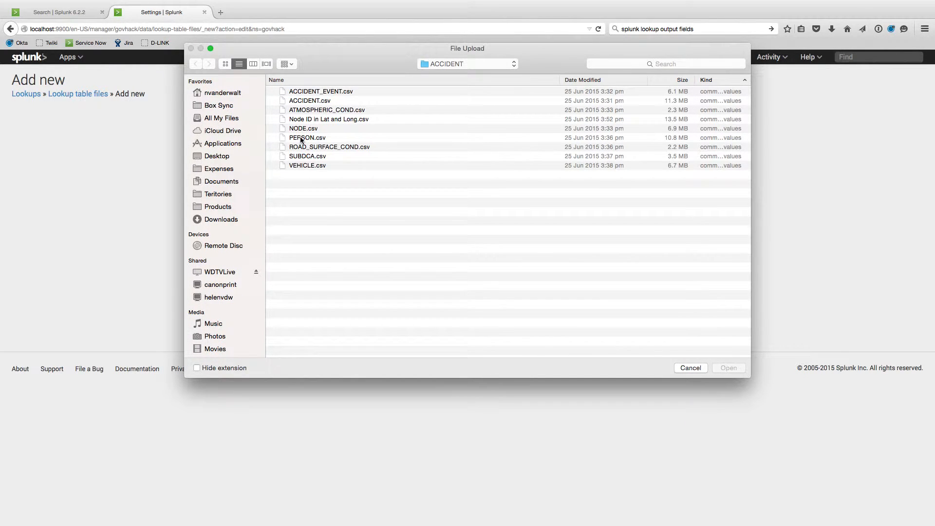
double_click(301, 138)
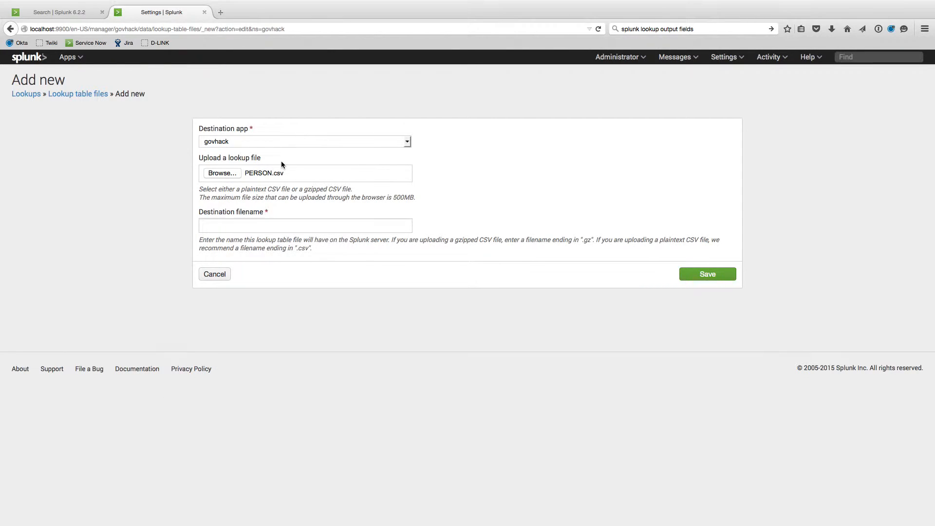
left_click(238, 220)
type("person.csv")
left_click(701, 275)
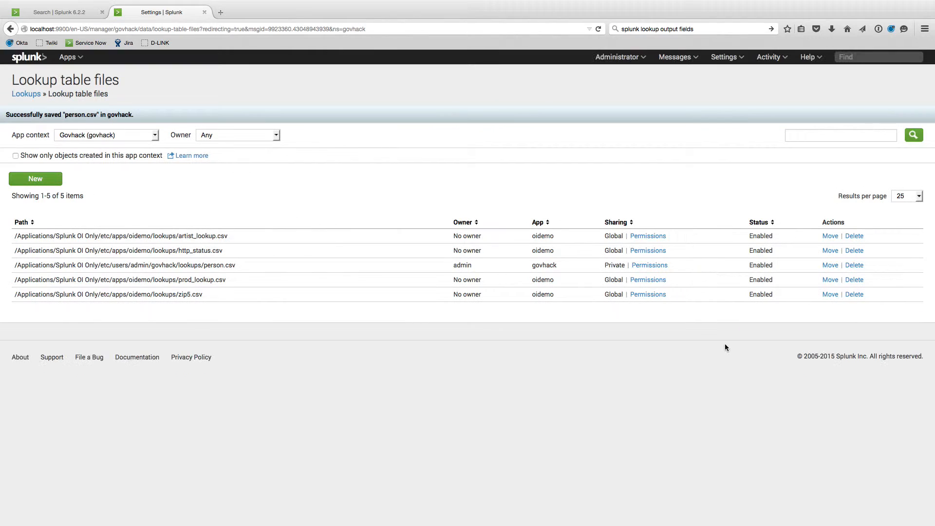
Create and save a file-based lookup definition named person in the govhack app, using person.csv as its lookup file.
left_click(724, 57)
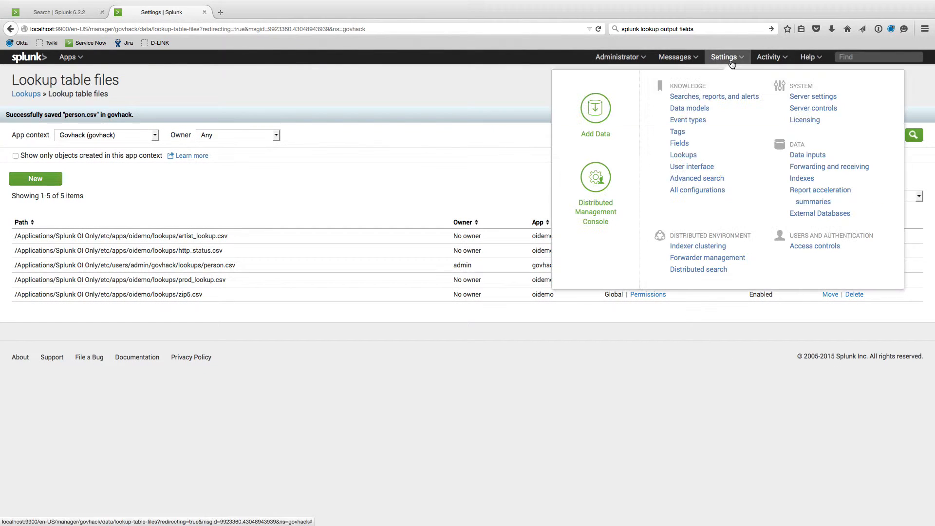
left_click(21, 95)
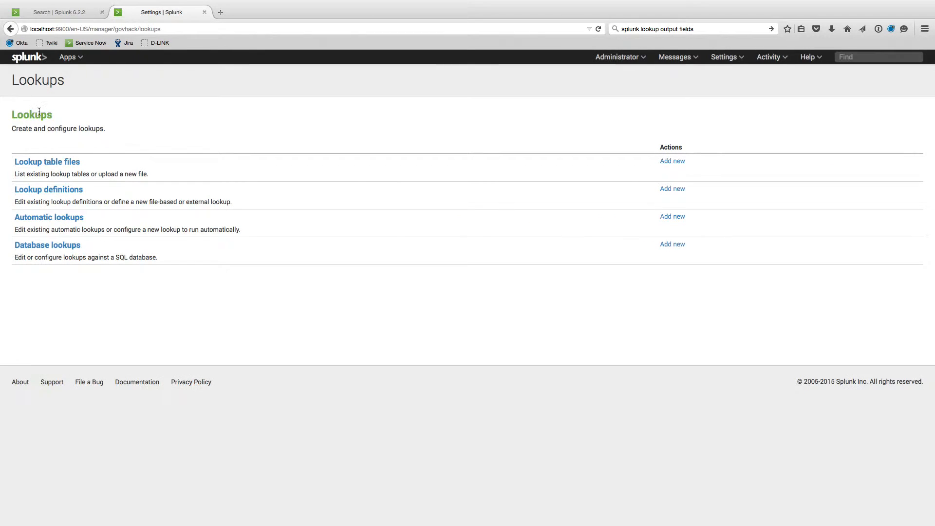
left_click(45, 190)
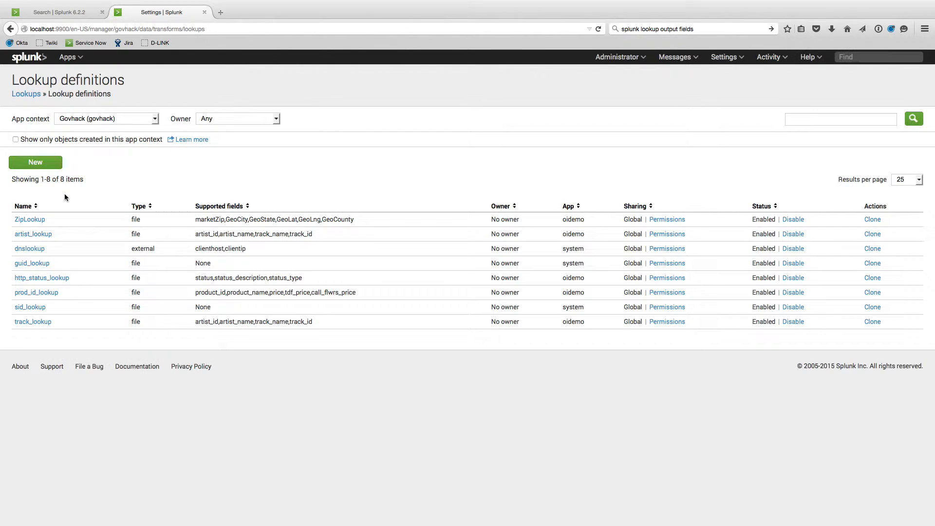
left_click(35, 162)
left_click(255, 172)
type("persons")
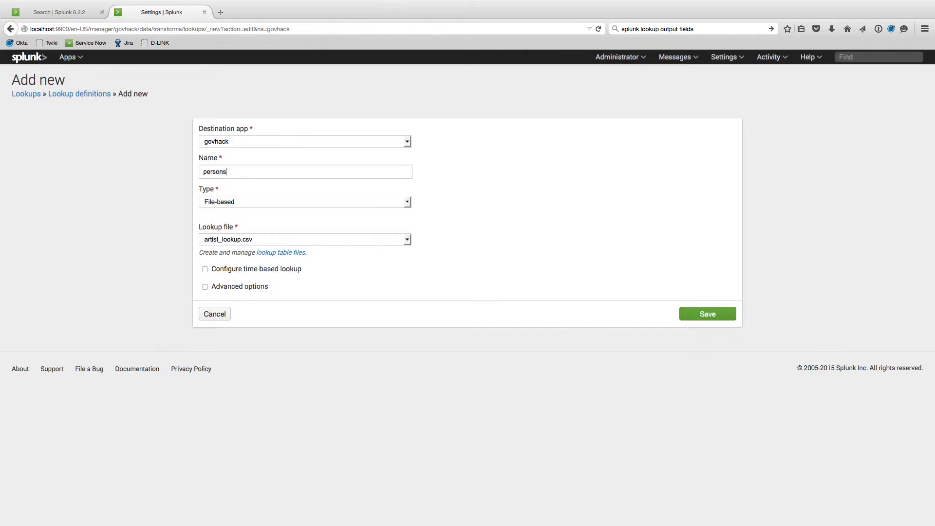
left_click(251, 241)
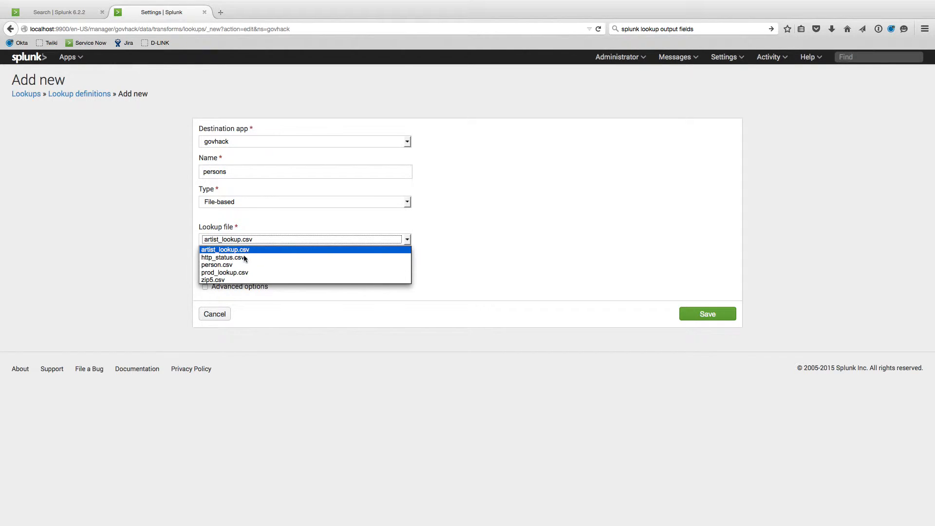
left_click(242, 266)
left_click(235, 171)
key("BackSpace")
left_click(692, 314)
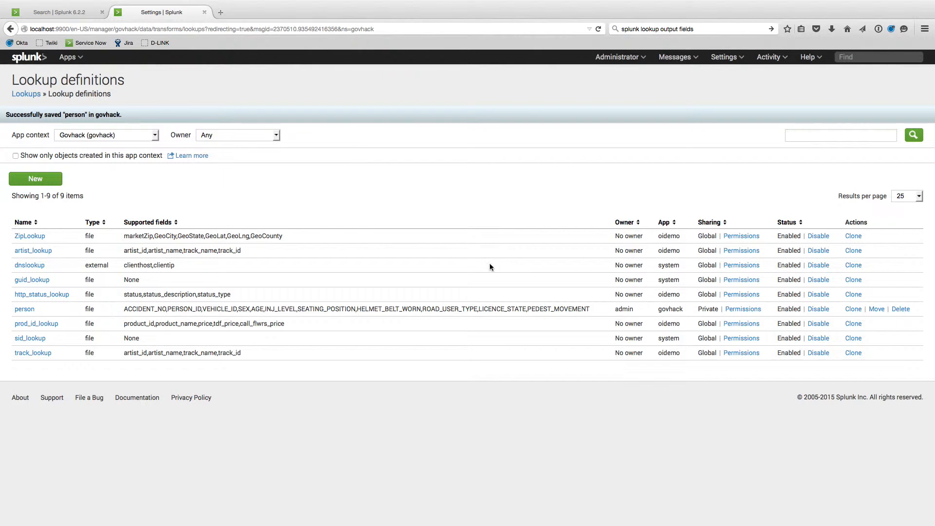
Start a new automatic lookup named person_lookup with the lookup table person, applied to the host vicroads.
left_click(30, 96)
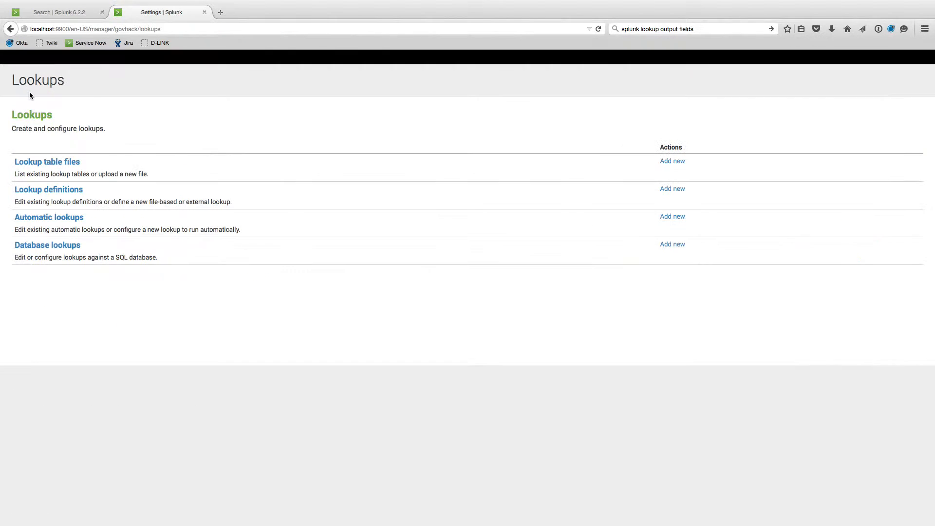
left_click(42, 219)
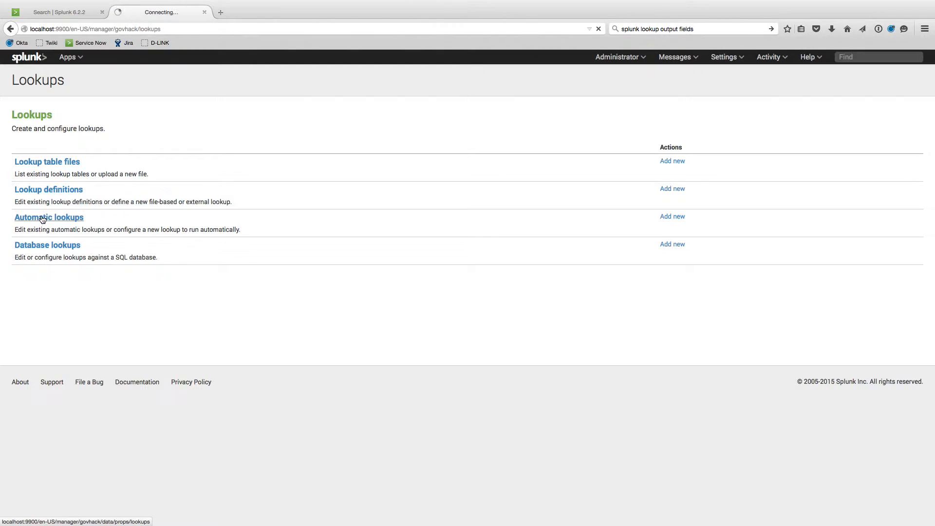
left_click(34, 167)
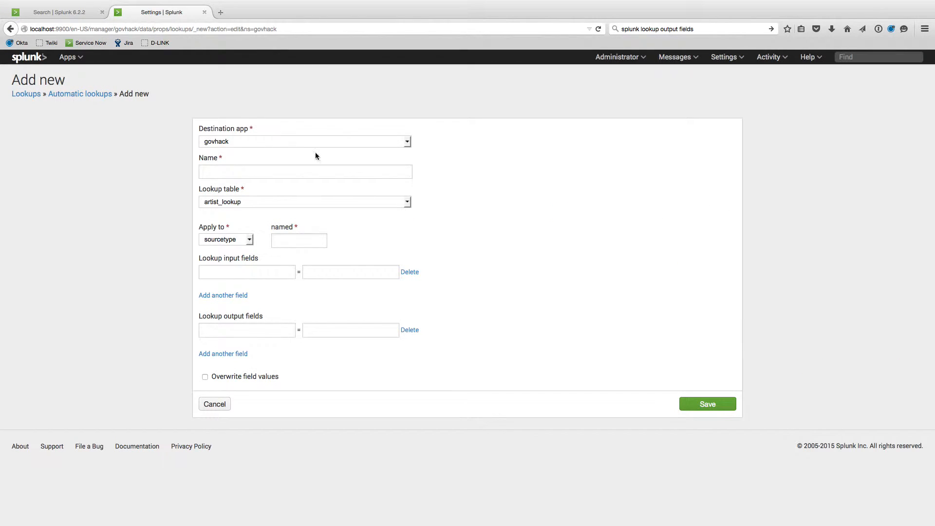
type("person_lookup")
left_click(249, 200)
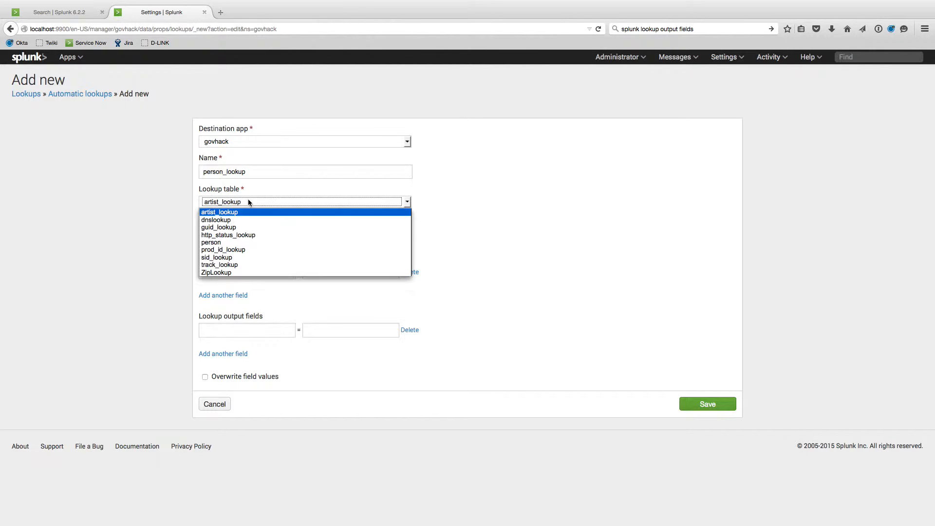
left_click(235, 245)
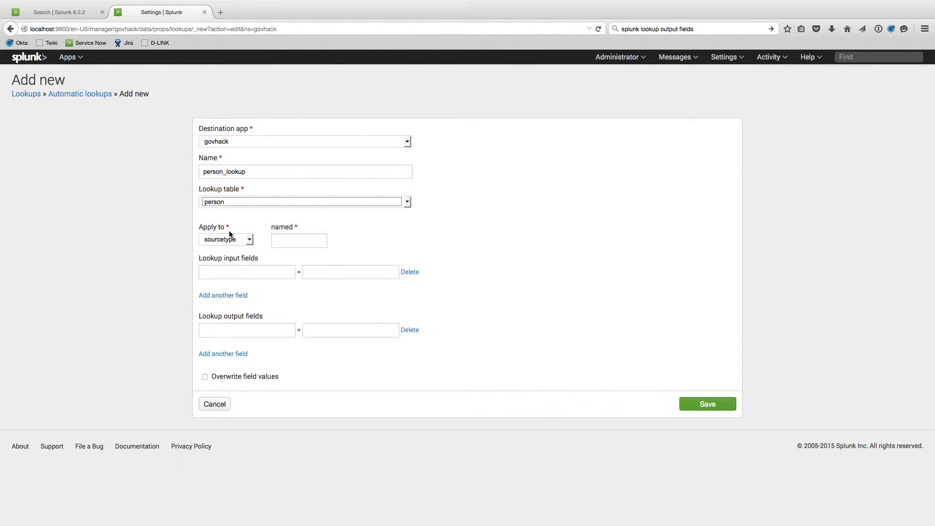
left_click(251, 241)
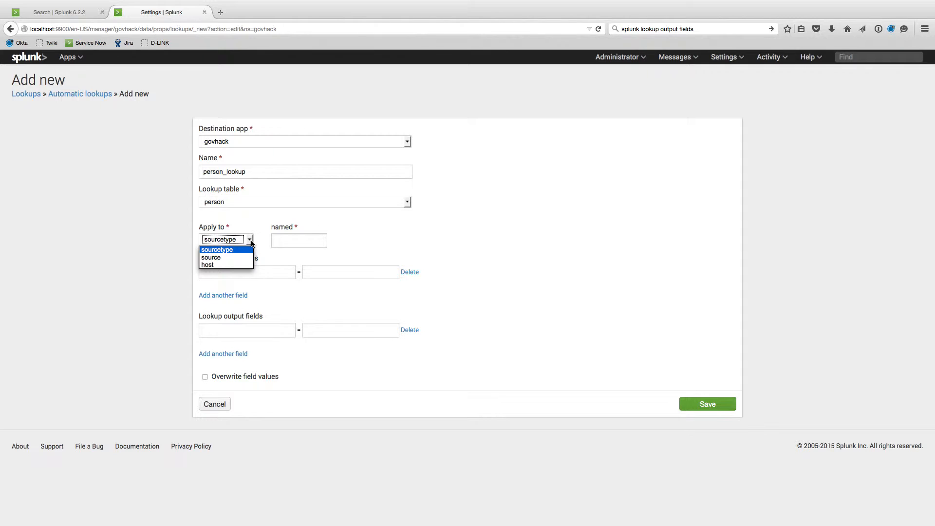
left_click(212, 265)
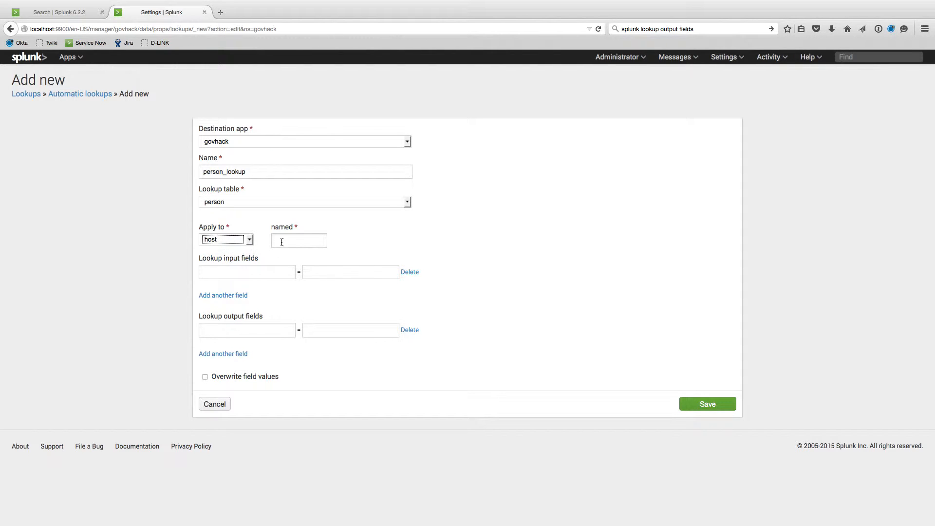
left_click(287, 239)
type("vicroads")
Switch to Excel to check the column headers of PERSON.csv and return to Splunk in Firefox.
key("super+Tab")
key("Tab")
key("Tab")
key("Tab")
key("Tab")
key("Tab")
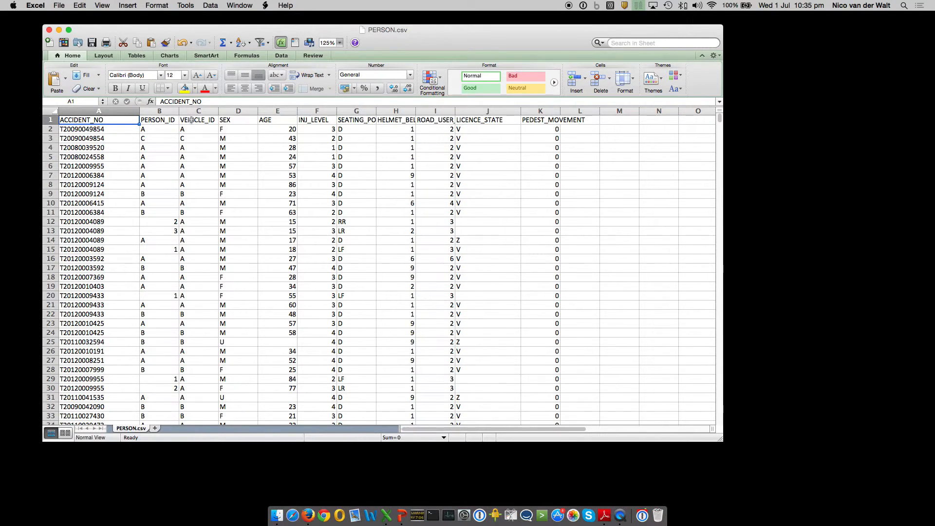
key("super+Tab")
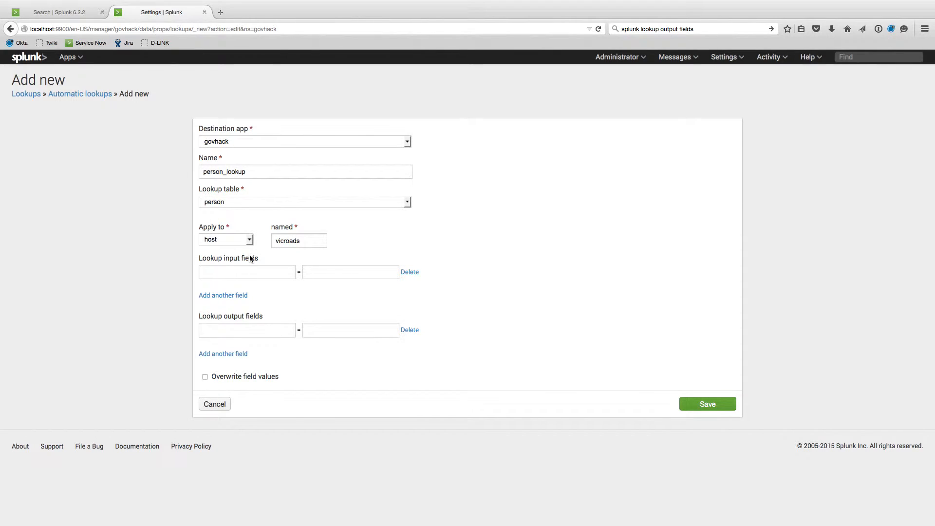
Map input field ACCIDENT_NO and output fields SEX and AGE to the same names, and save the automatic lookup.
type("ACCIDENT_NOACCIDENT_NO")
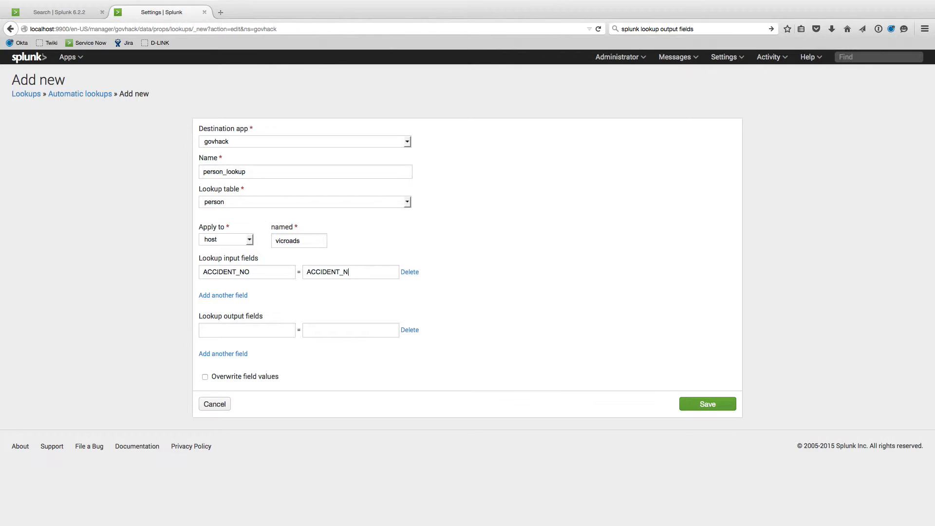
left_click(222, 330)
type("SEXSEX")
left_click(205, 354)
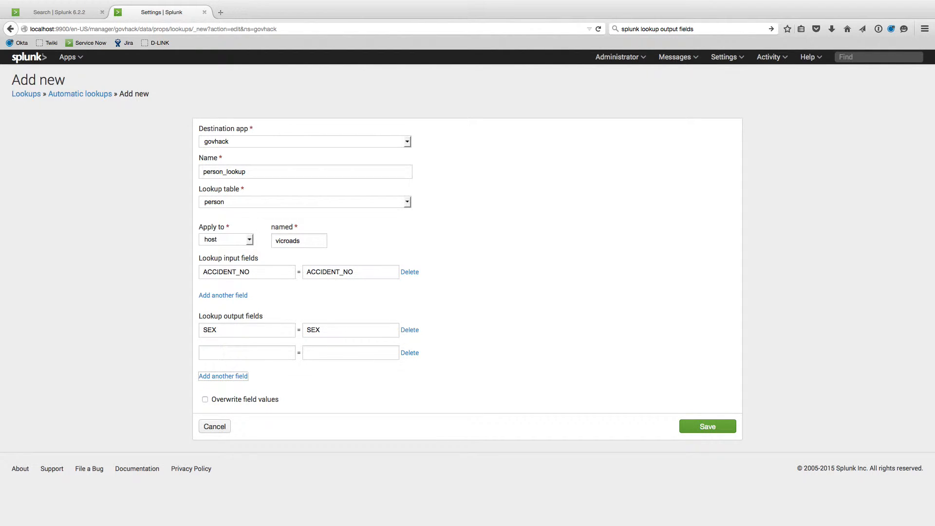
left_click(203, 353)
type("AGEAGE")
left_click(708, 427)
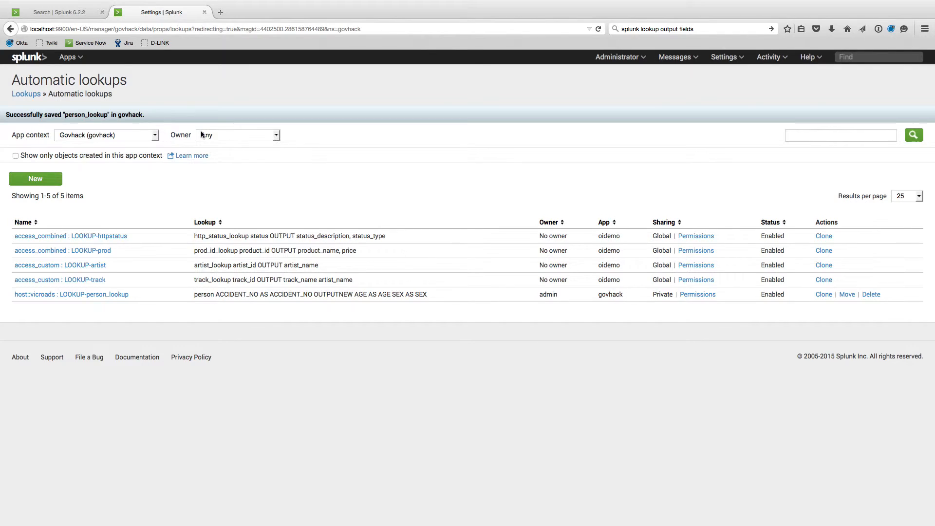
Rerun the host=vicroads search over all time and check the interesting fields for AGE and SEX.
left_click(64, 13)
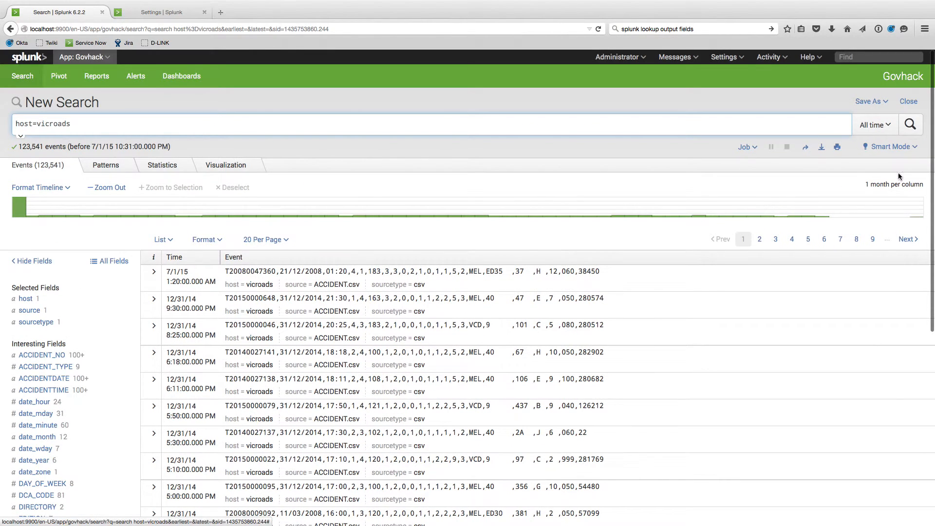
left_click(914, 131)
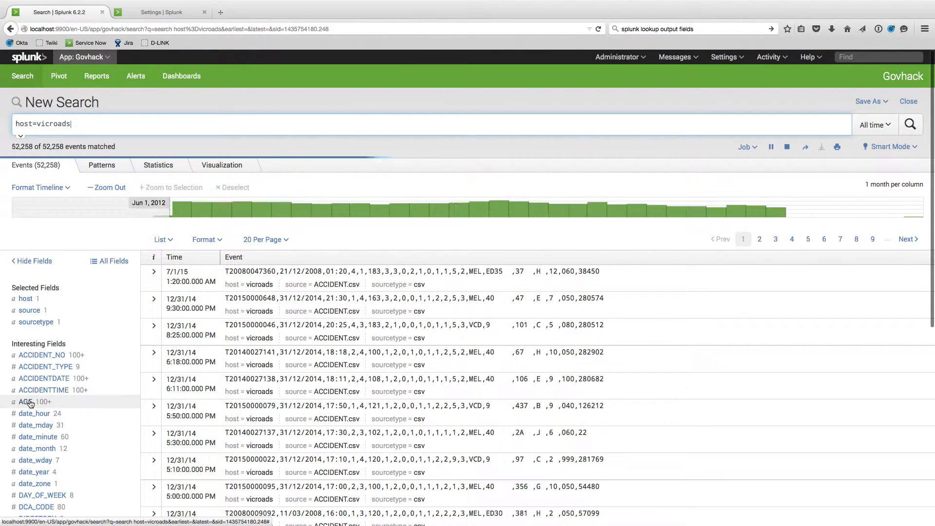
scroll(30, 402, "down", 3)
scroll(31, 402, "down", 3)
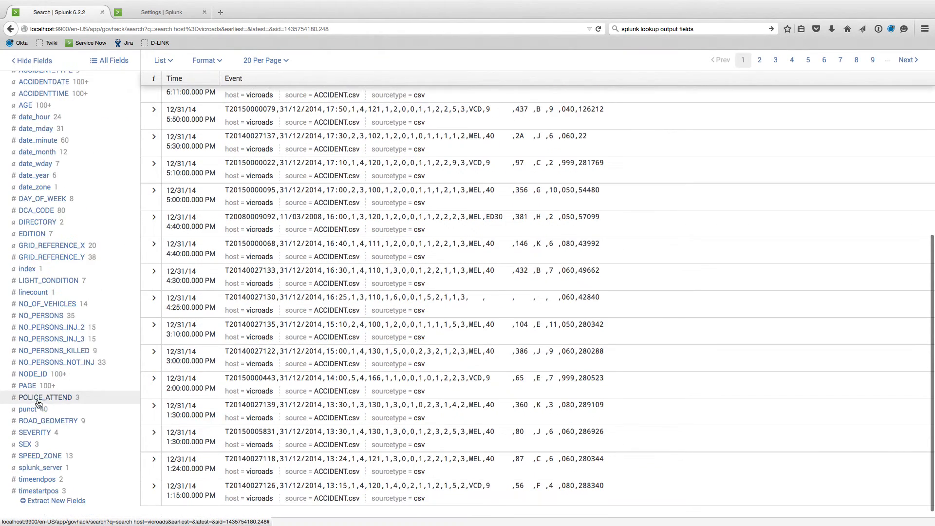
Report the top values of the SEX field and visualize them as a pie chart.
left_click(27, 446)
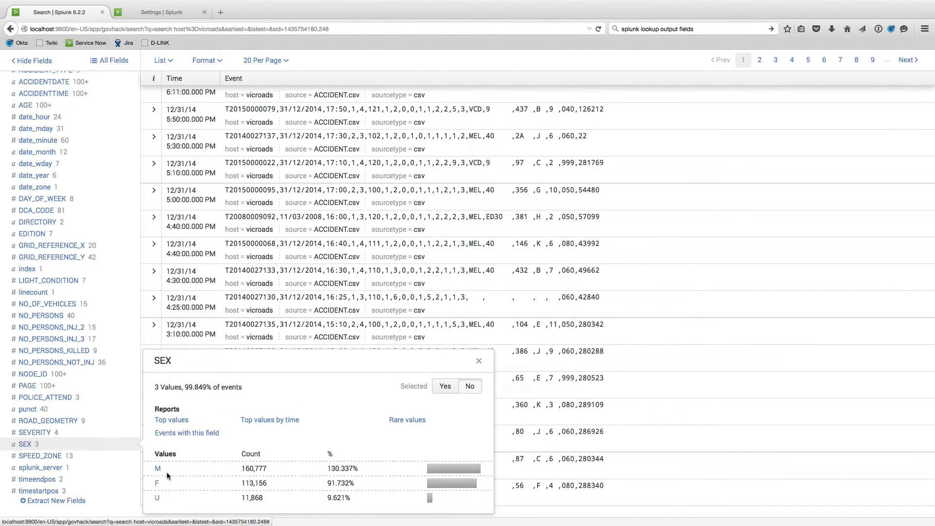
left_click(171, 421)
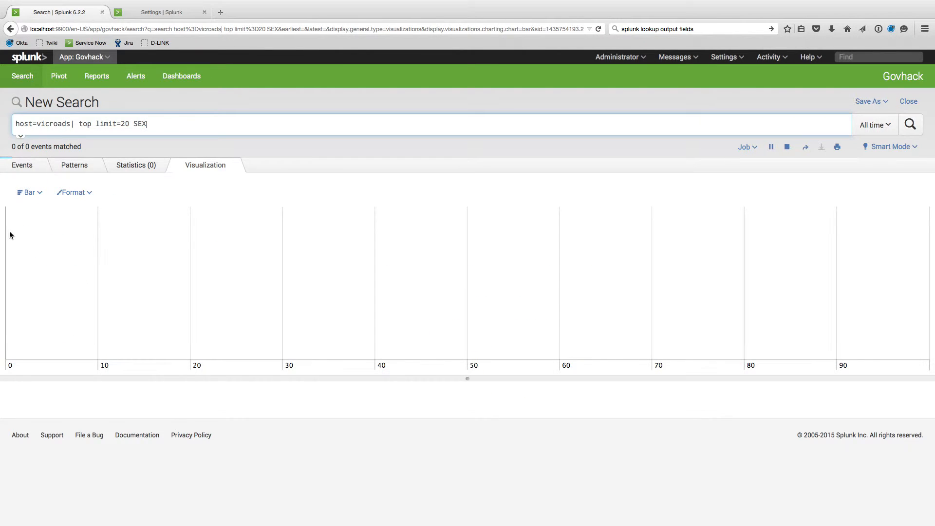
left_click(29, 193)
left_click(40, 280)
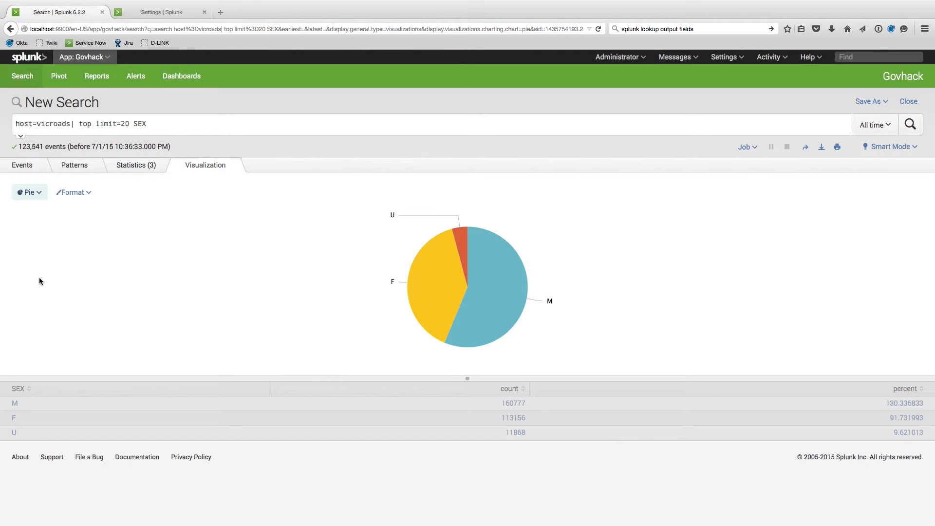
Switch to PowerPoint to check the Agenda slide and return to Splunk in Firefox.
key("super+Tab")
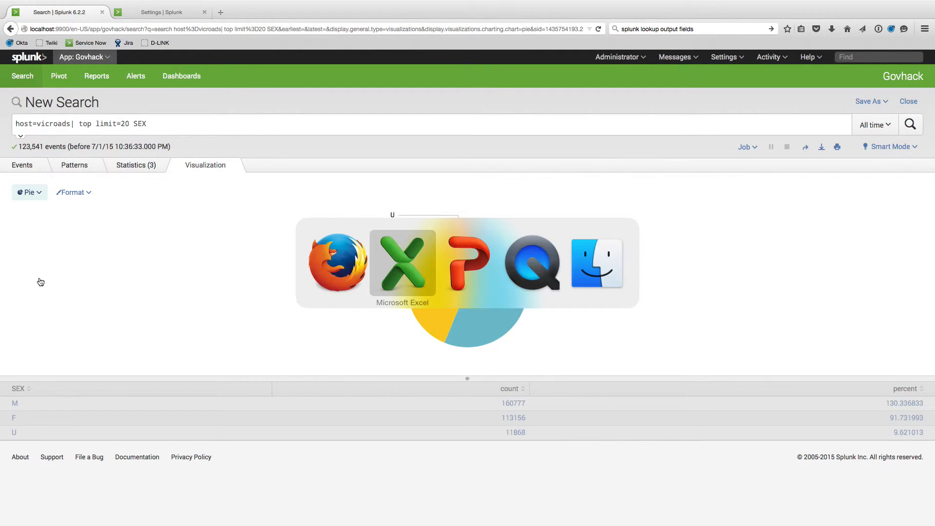
key("super+Tab")
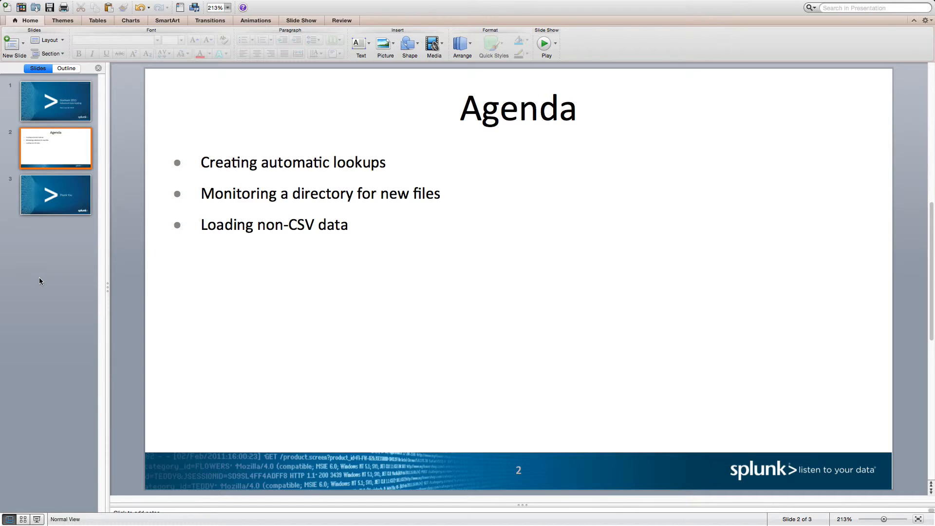
key("super+Tab")
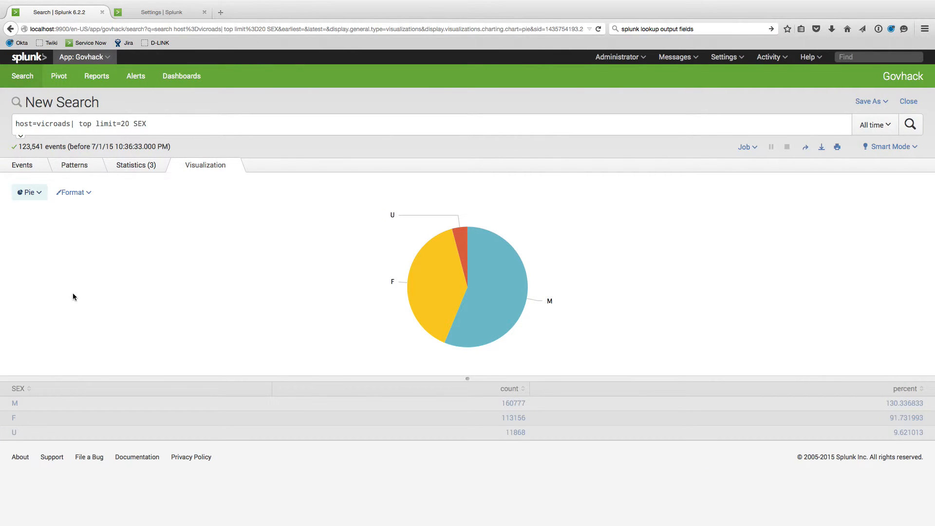
Start adding a monitored Files & Directories data input and browse for its source.
left_click(717, 58)
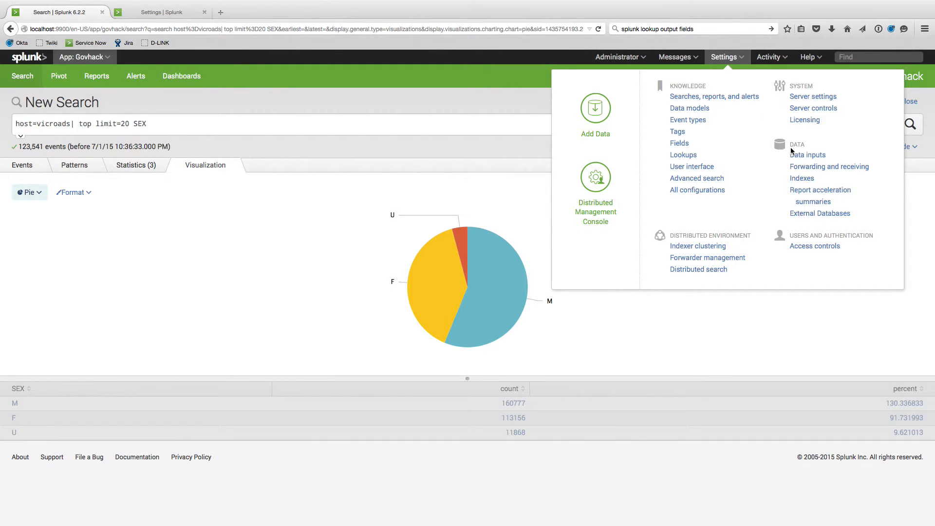
left_click(604, 116)
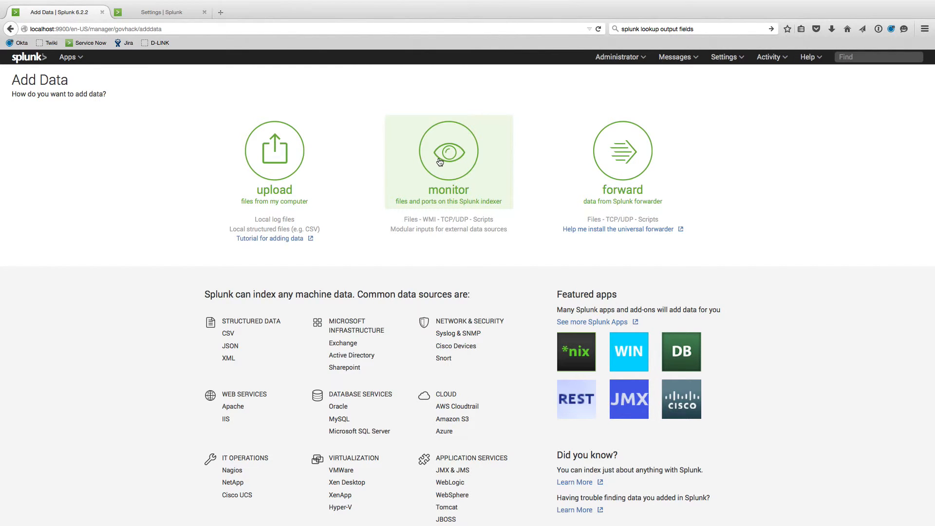
left_click(440, 161)
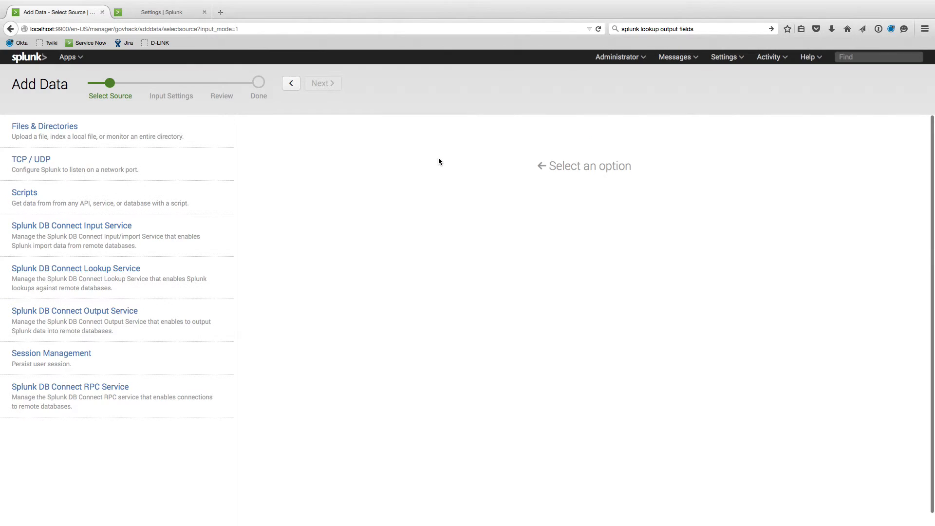
left_click(69, 126)
left_click(580, 193)
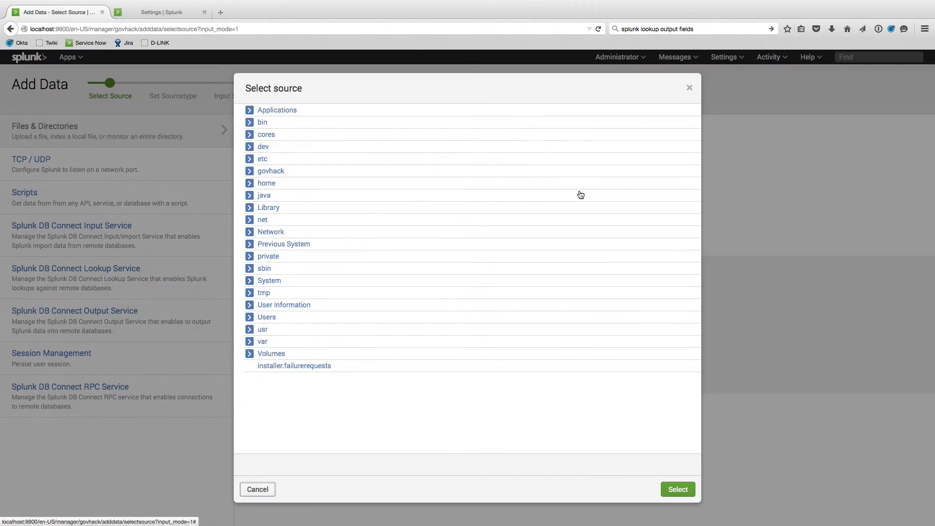
Select the weblogs directory inside the home folder's govhack directory as the source and continue to the input settings.
left_click(250, 306)
left_click(250, 306)
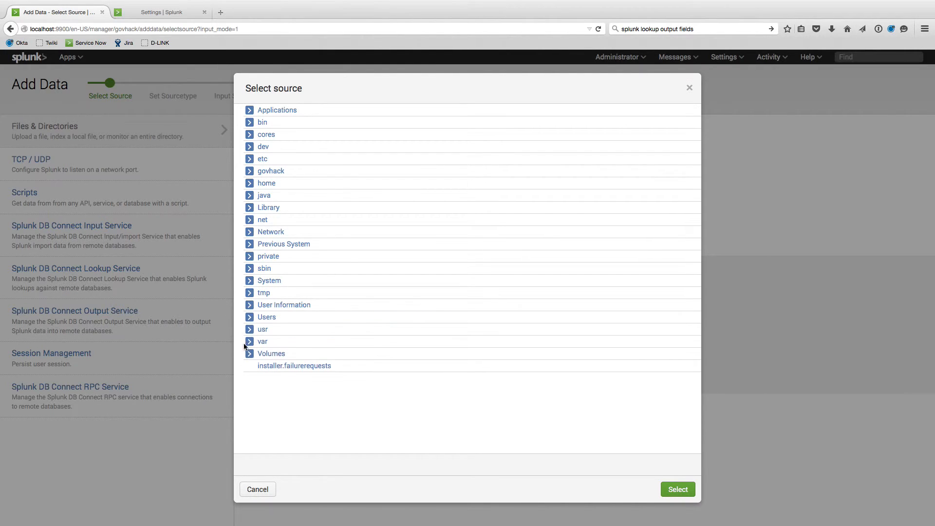
left_click(249, 317)
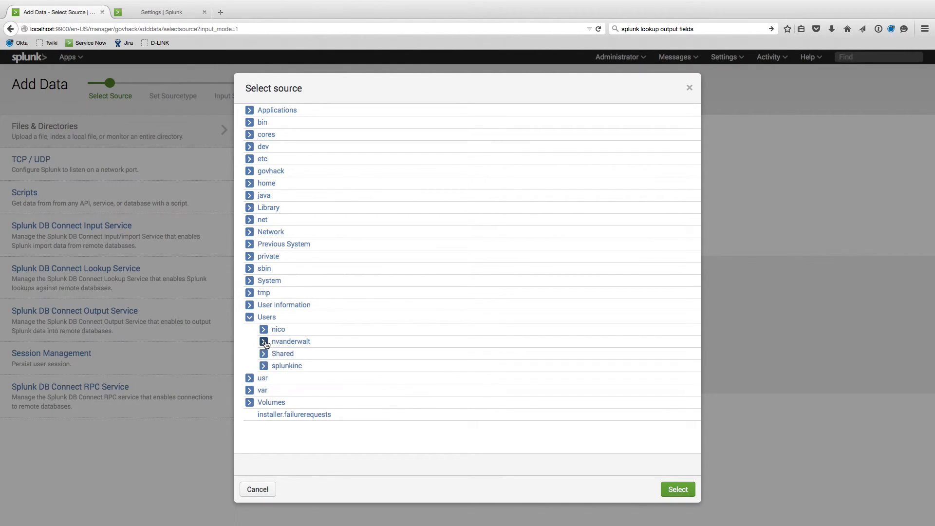
left_click(264, 341)
scroll(285, 385, "down", 5)
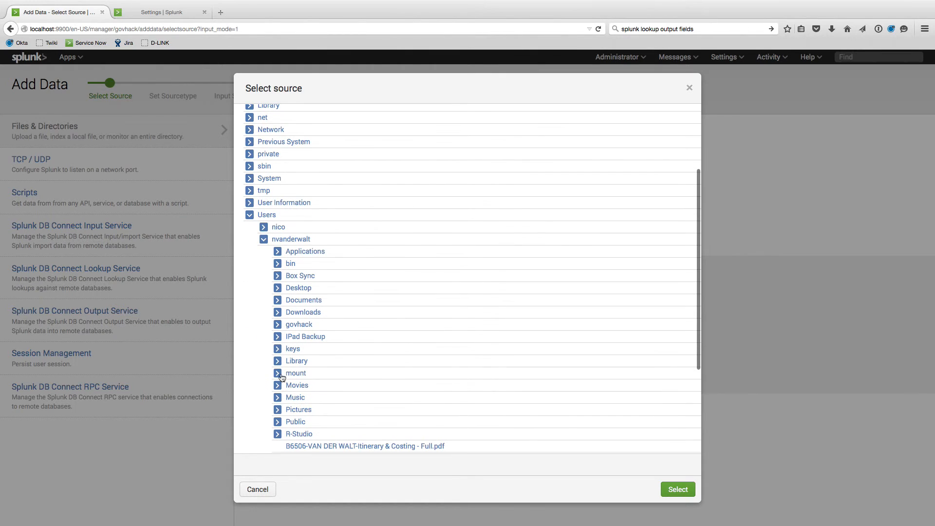
left_click(277, 324)
left_click(308, 349)
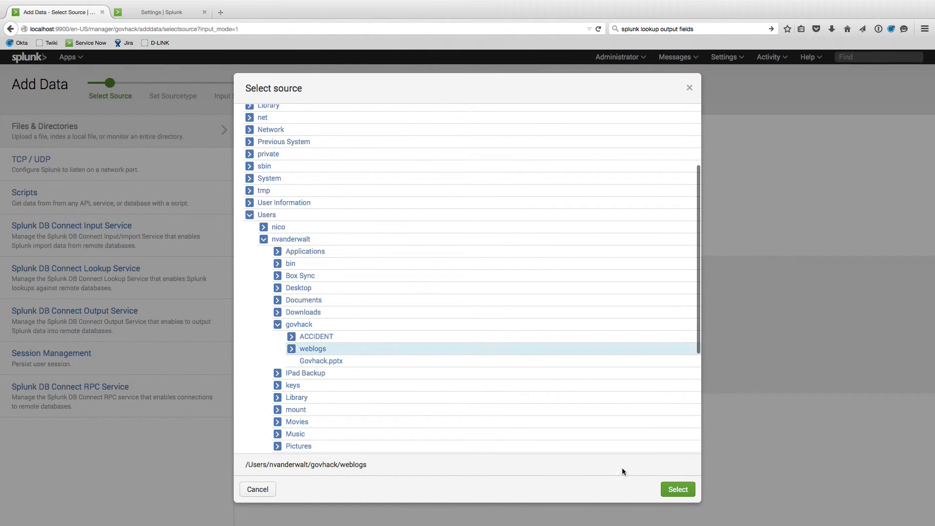
left_click(679, 489)
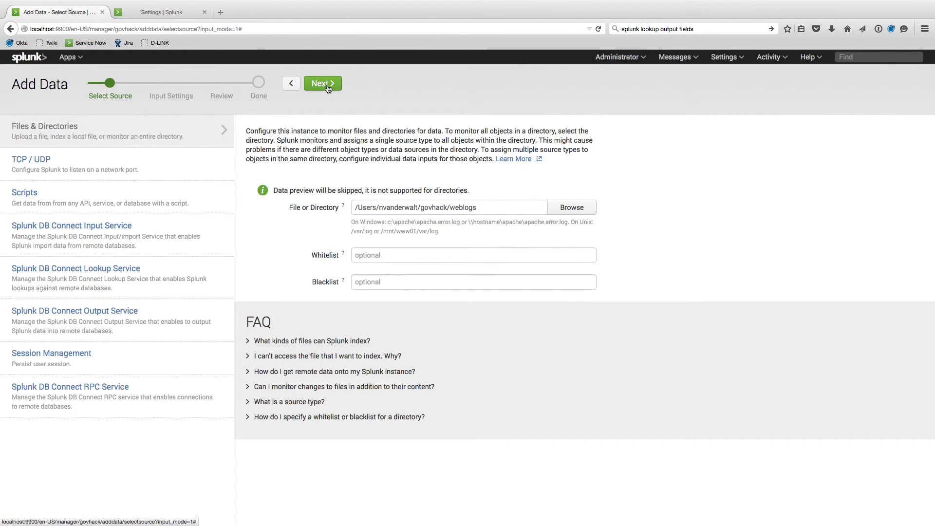
left_click(324, 84)
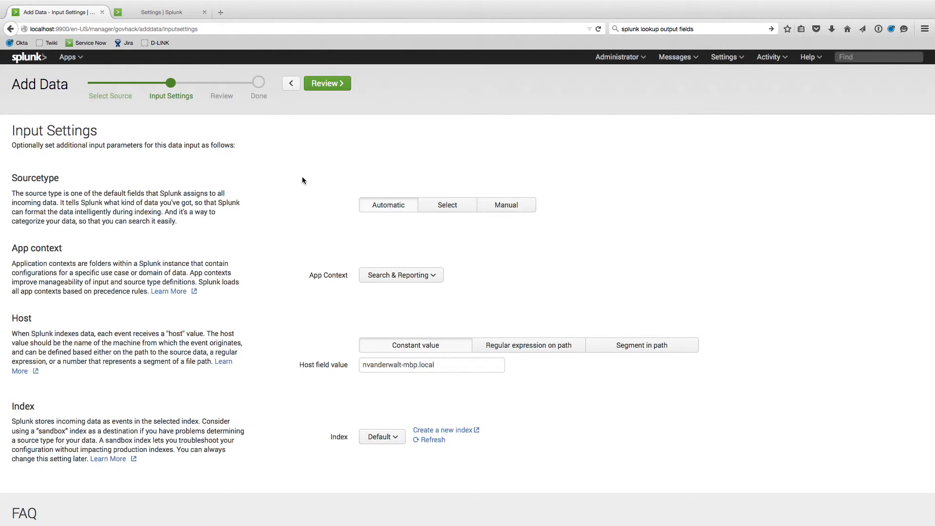
Set the source type to access_combined from the Web category.
left_click(445, 205)
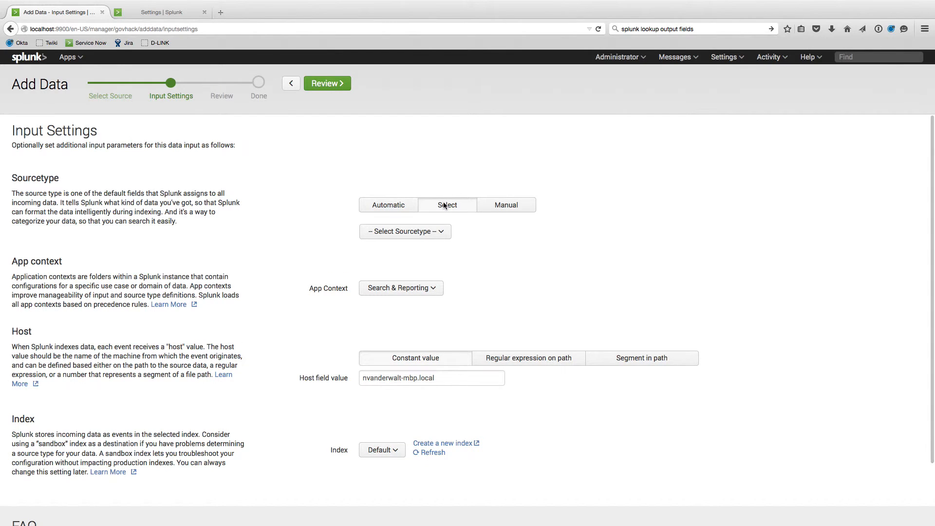
left_click(438, 238)
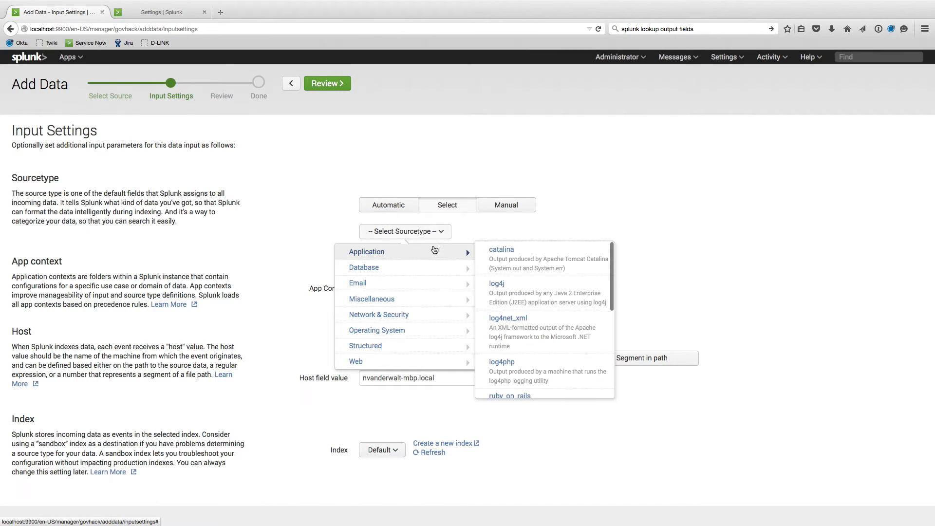
mouse_move(432, 270)
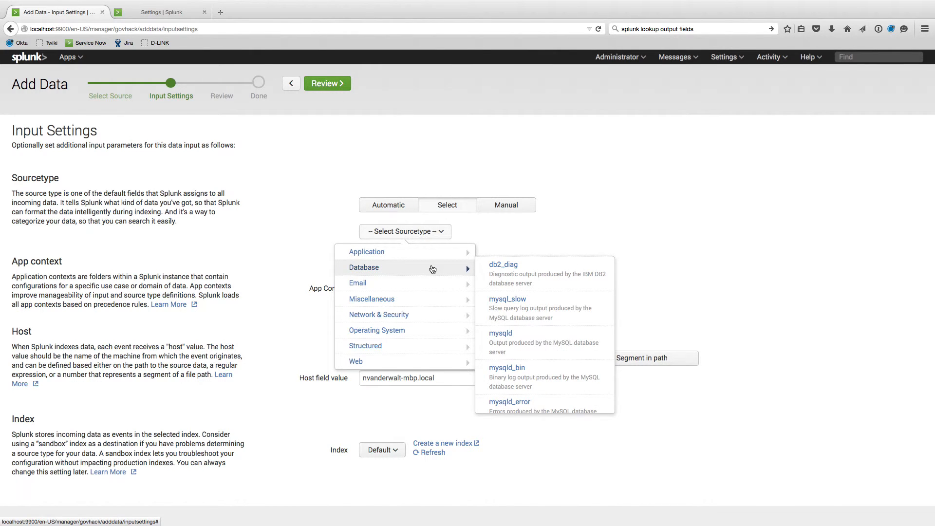
mouse_move(427, 302)
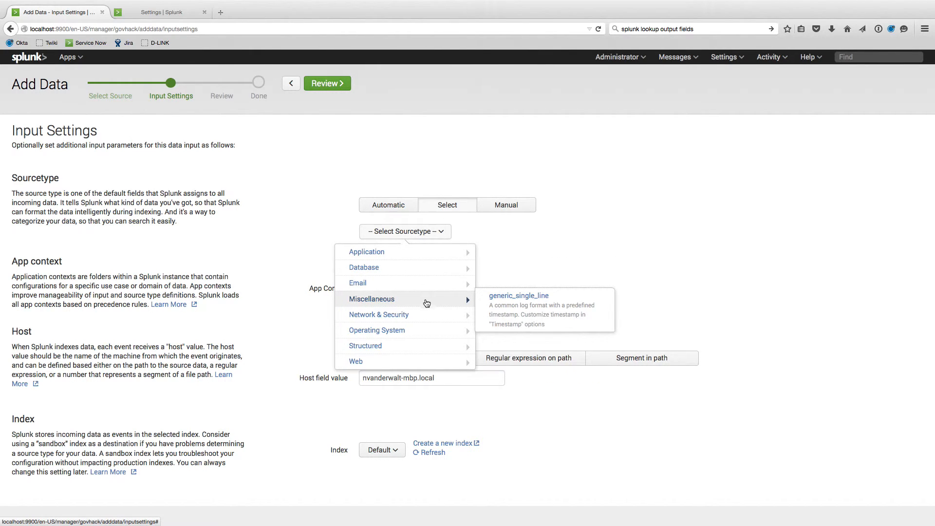
mouse_move(424, 363)
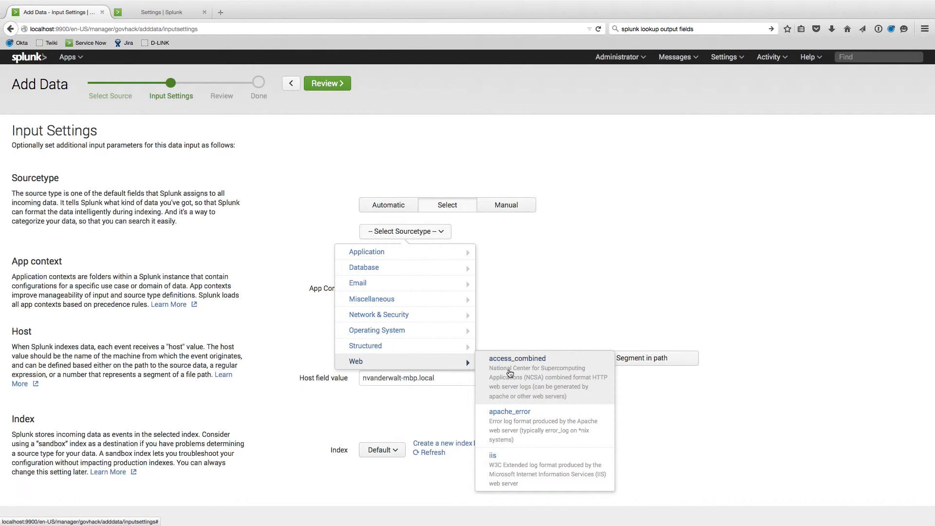
left_click(508, 372)
left_click(508, 207)
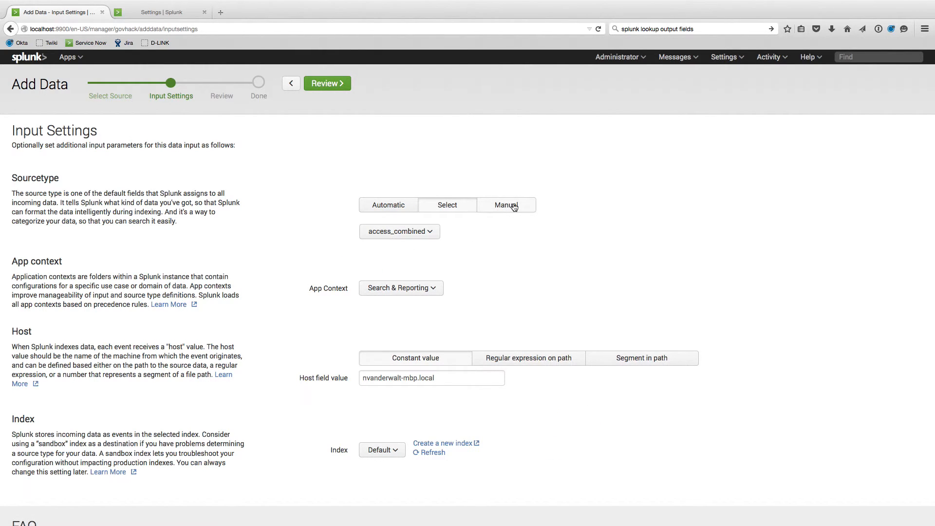
left_click(448, 205)
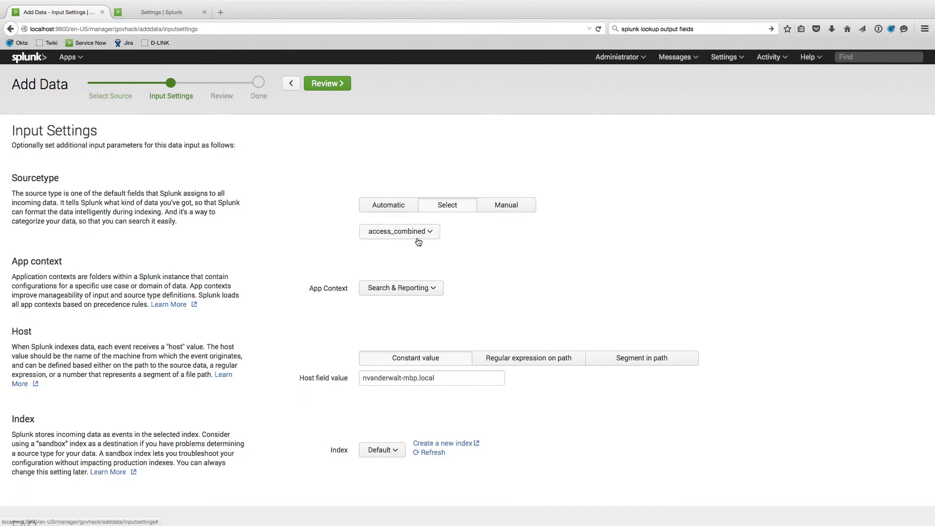
Set the app context to Govhack and the constant host field value to vicweb.
left_click(417, 289)
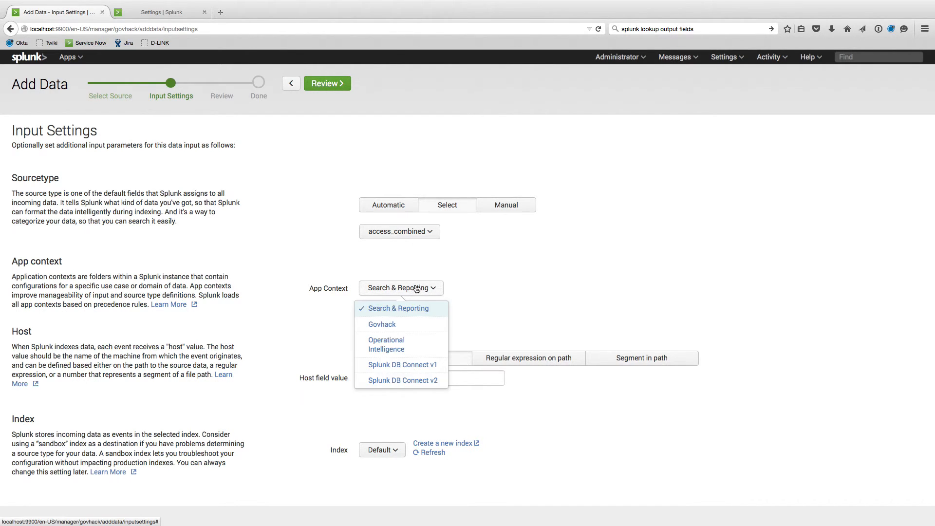
left_click(389, 324)
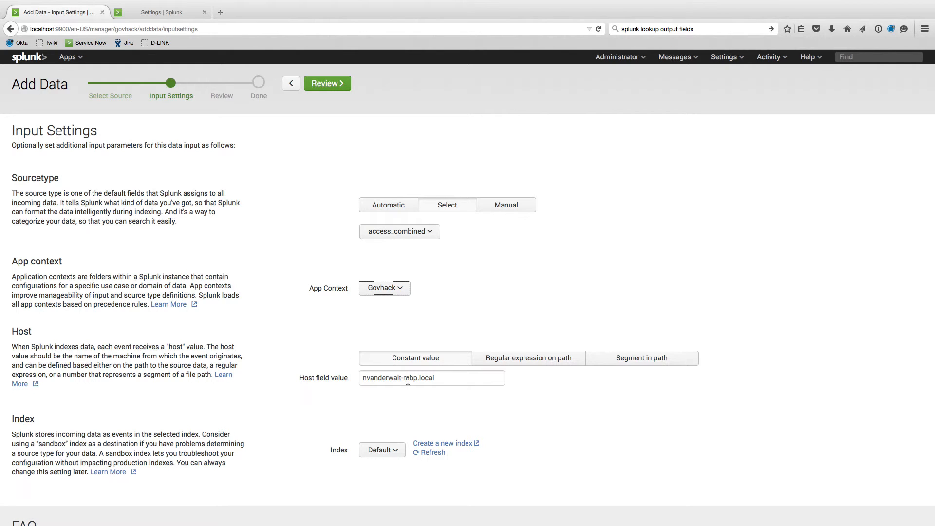
left_click(413, 362)
left_click_drag(502, 379, 304, 378)
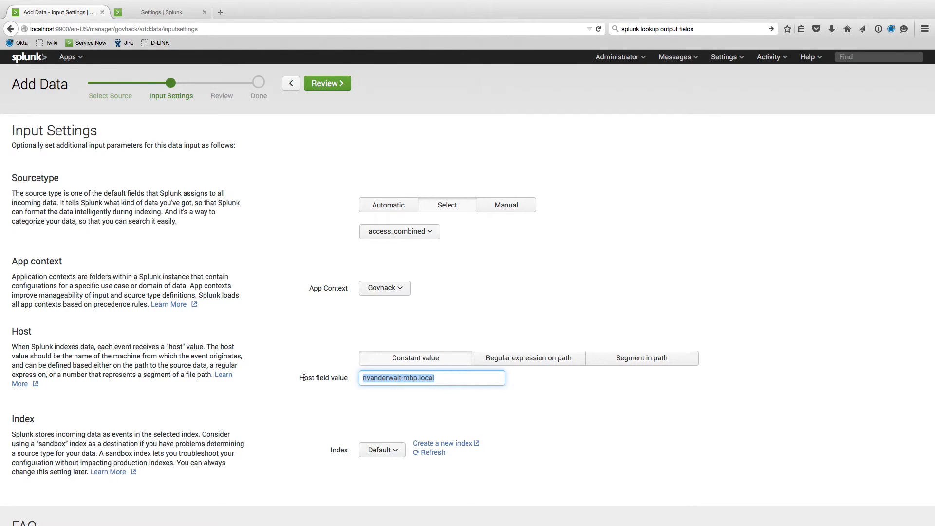
type("vicweb")
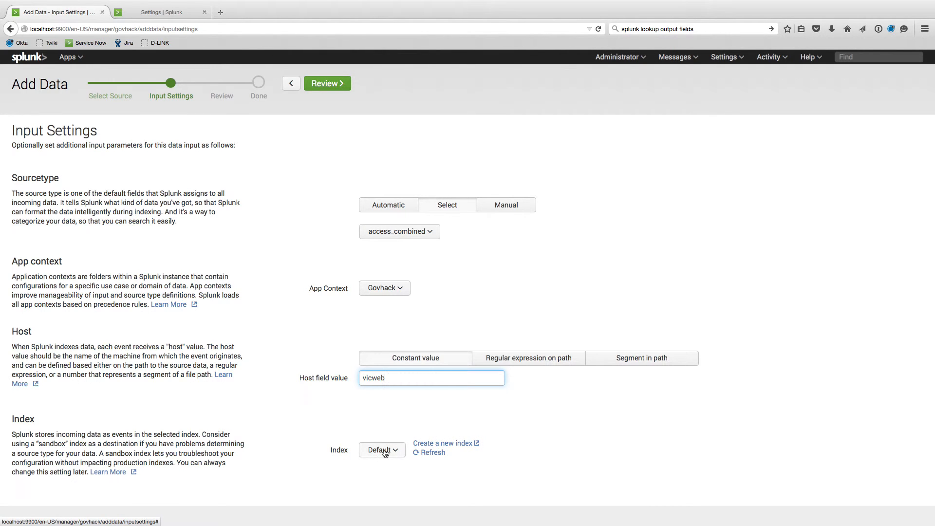
Create and save a new index named webdata with the default paths and sizes.
left_click(433, 444)
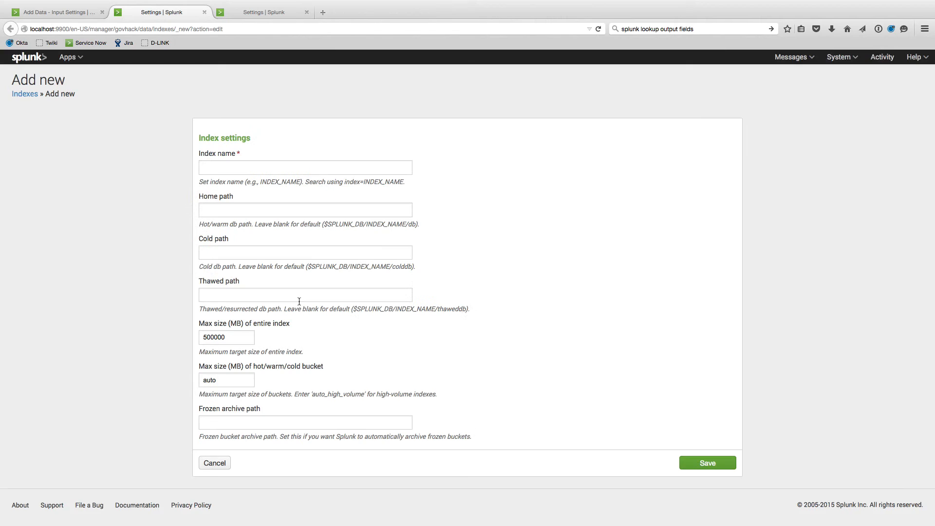
left_click(242, 165)
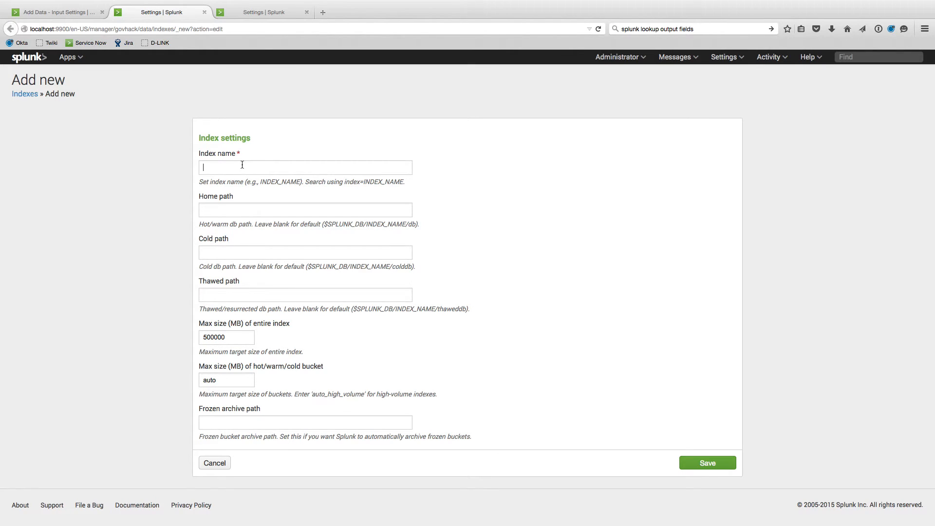
type("webdata")
left_click(685, 463)
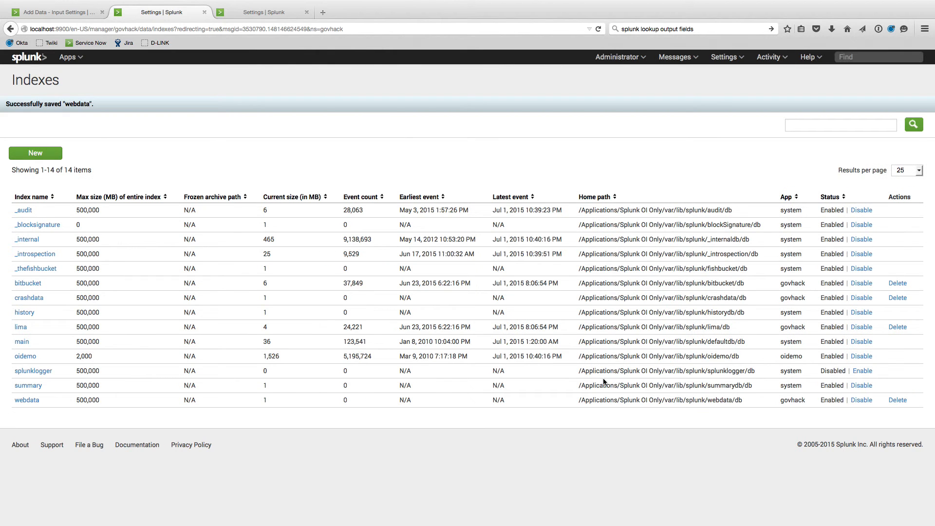
Return to the Add Data input settings and assign the webdata index to the input.
left_click(57, 13)
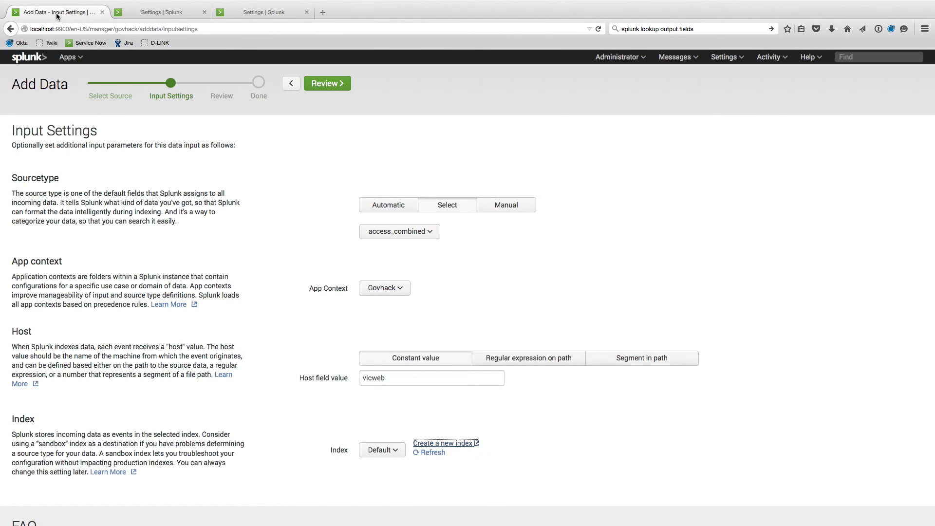
left_click(390, 453)
left_click(381, 431)
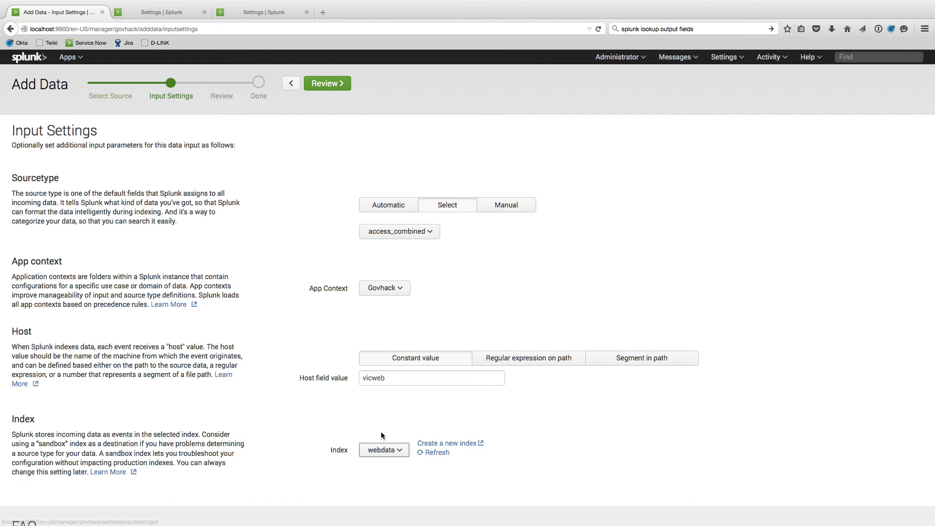
Review and submit the directory monitor input, and start searching its data.
left_click(328, 84)
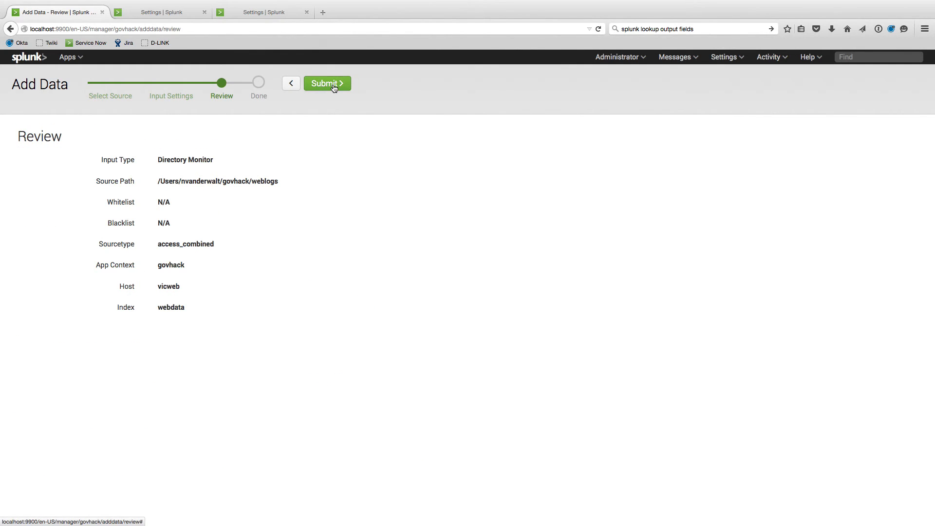
left_click(320, 84)
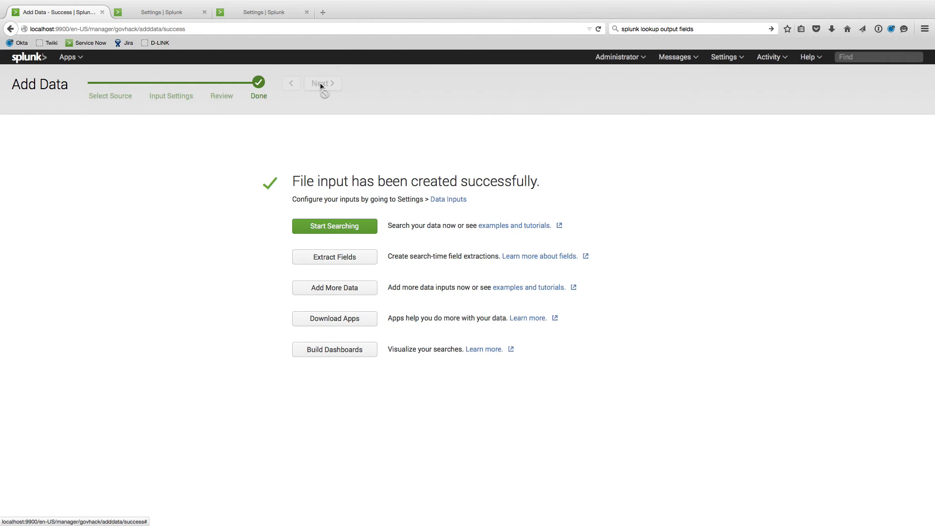
left_click(316, 228)
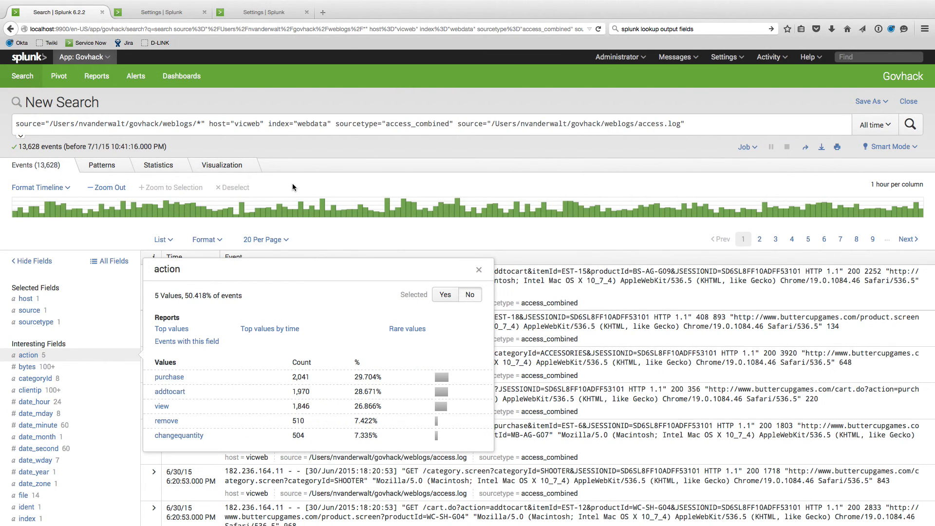
Switch to PowerPoint and go to the Thank You slide.
key("super+Tab")
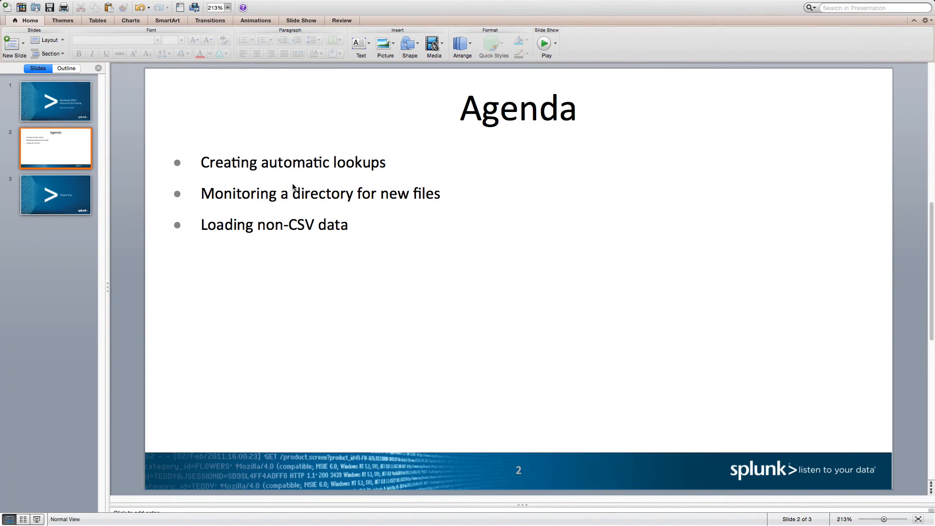
key("Down")
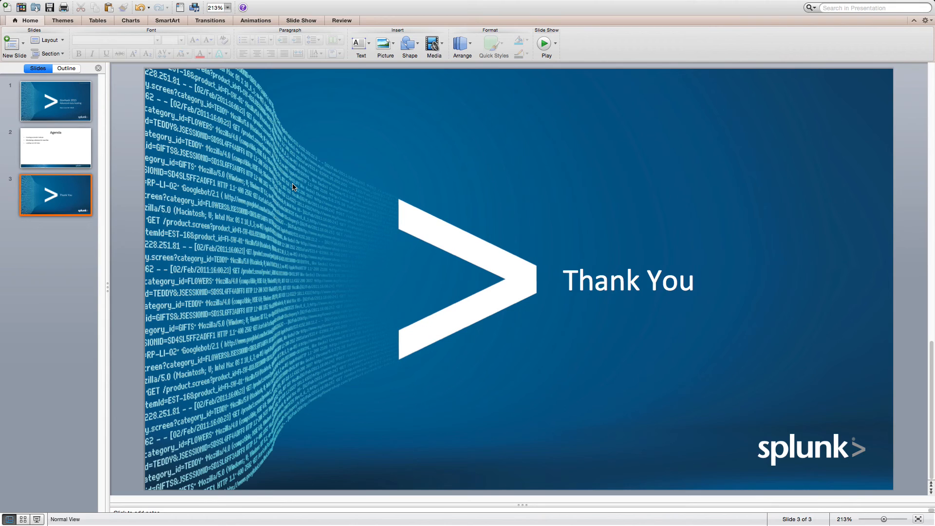